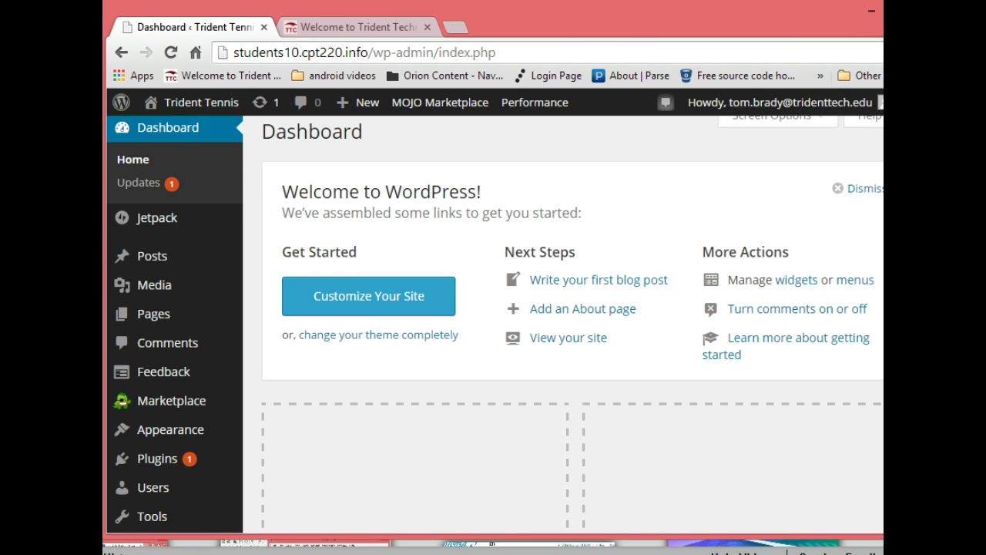
In General Settings, replace the tagline with 'The best Tennis Center in Charleston'
{"action": "scroll", "coordinate": [495, 324], "scroll_direction": "down", "scroll_amount": 3}
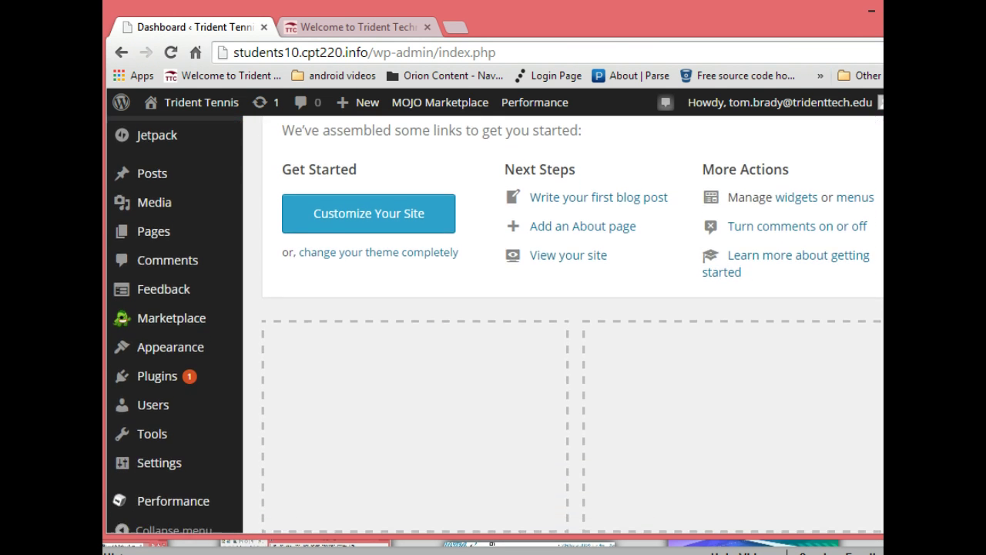
{"action": "scroll", "coordinate": [496, 323], "scroll_direction": "down", "scroll_amount": 2}
{"action": "scroll", "coordinate": [495, 323], "scroll_direction": "up", "scroll_amount": 1}
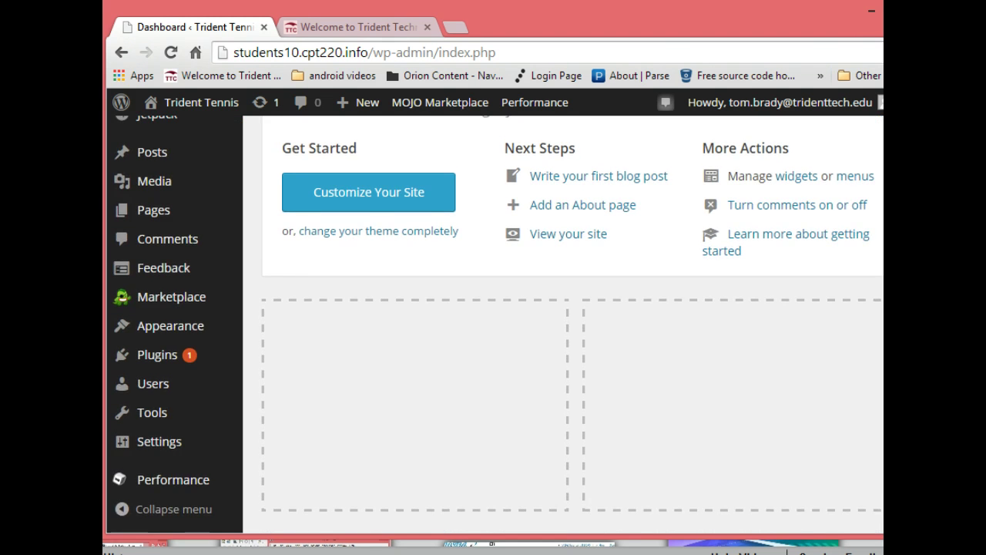
{"action": "scroll", "coordinate": [496, 323], "scroll_direction": "up", "scroll_amount": 2}
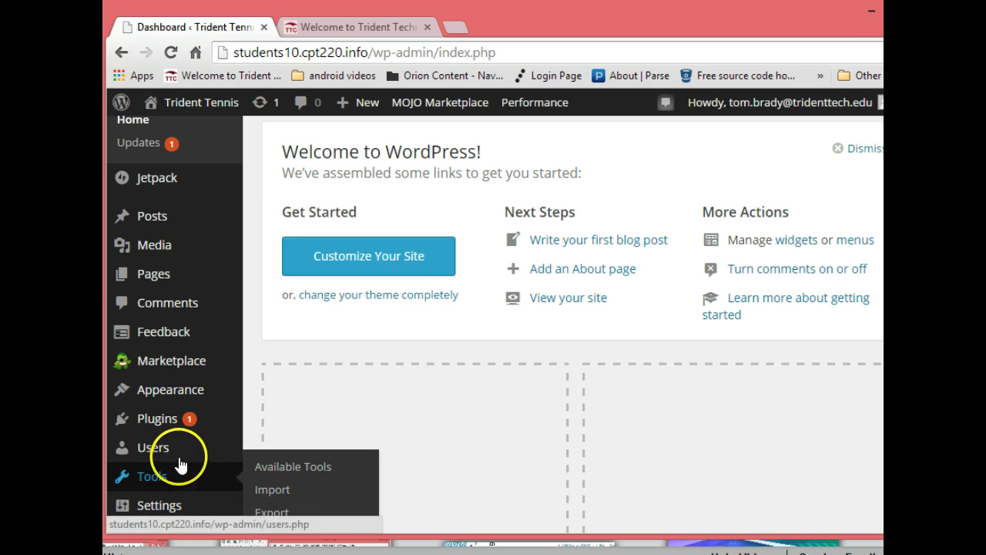
{"action": "mouse_move", "coordinate": [175, 504]}
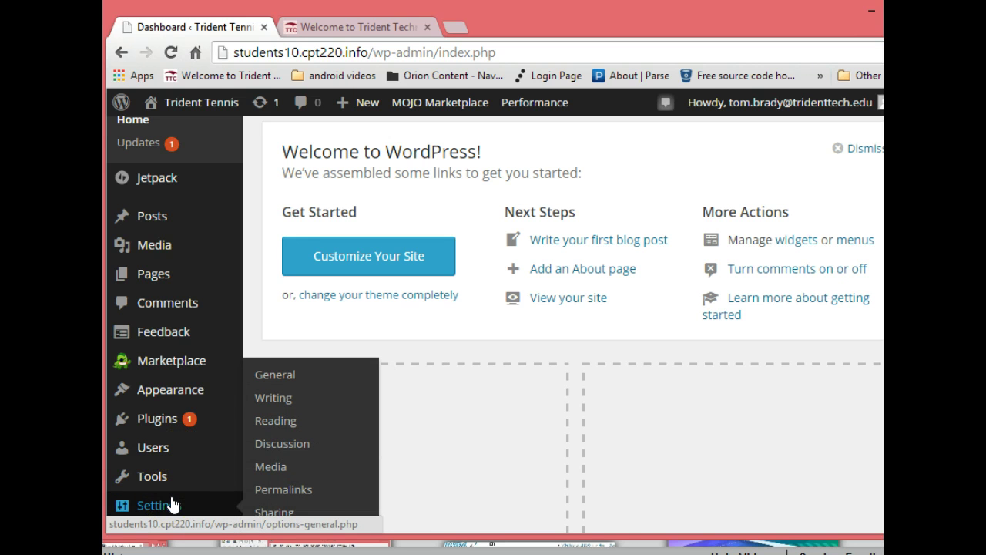
{"action": "left_click", "coordinate": [275, 374]}
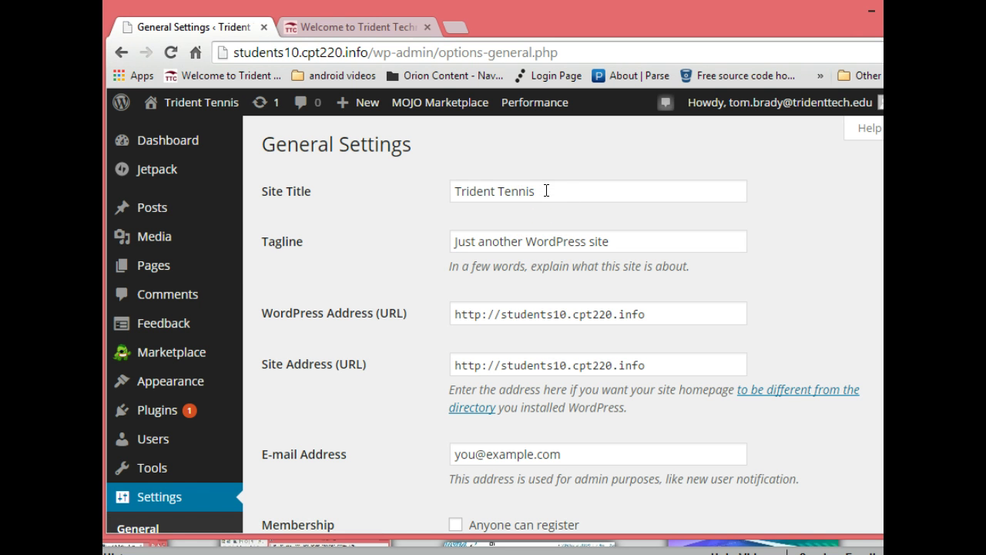
{"action": "triple_click", "coordinate": [618, 244]}
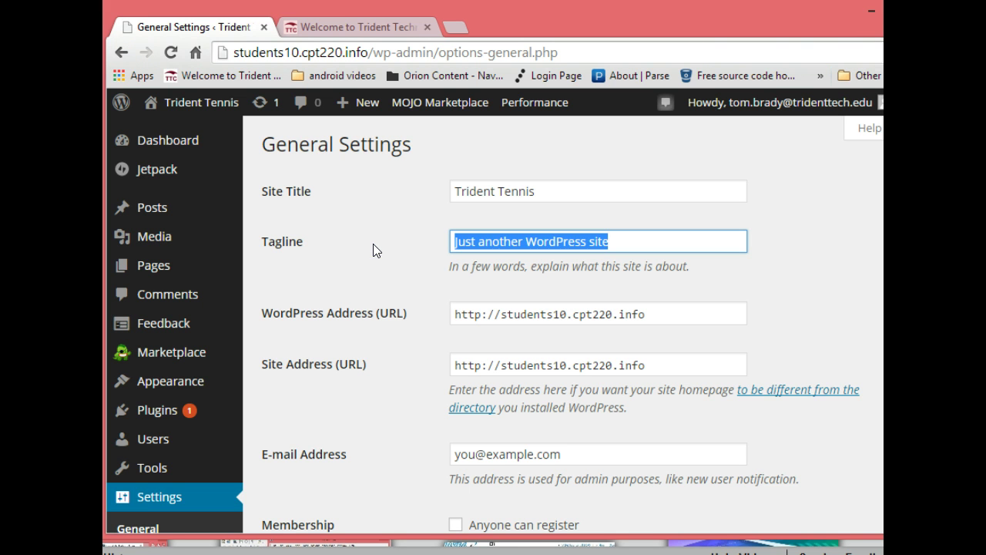
{"action": "type", "text": "The best"}
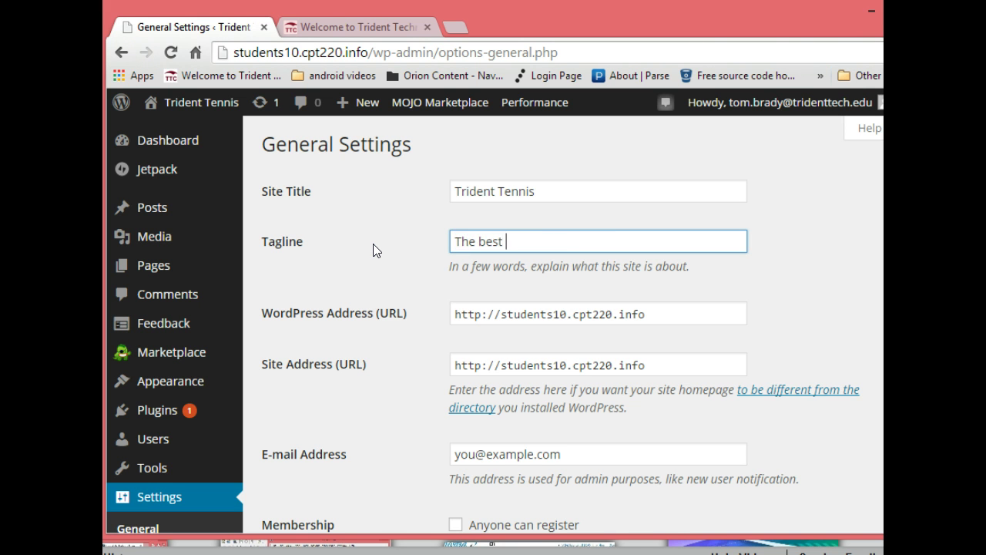
{"action": "type", "text": " Tennis Center in Charle"}
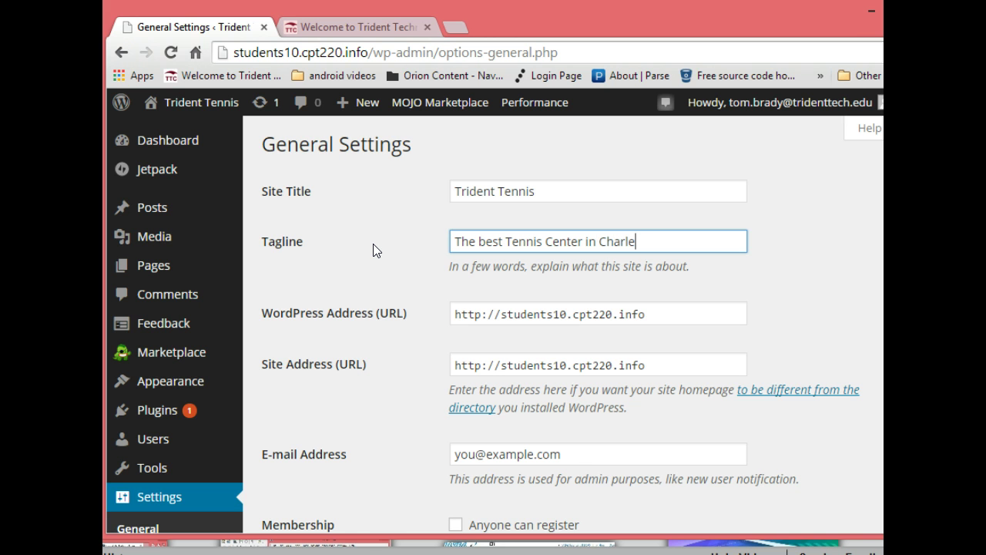
{"action": "type", "text": "ston"}
Replace the placeholder admin e-mail with the site owner's address, correcting typos along the way
{"action": "scroll", "coordinate": [562, 324], "scroll_direction": "down", "scroll_amount": 3}
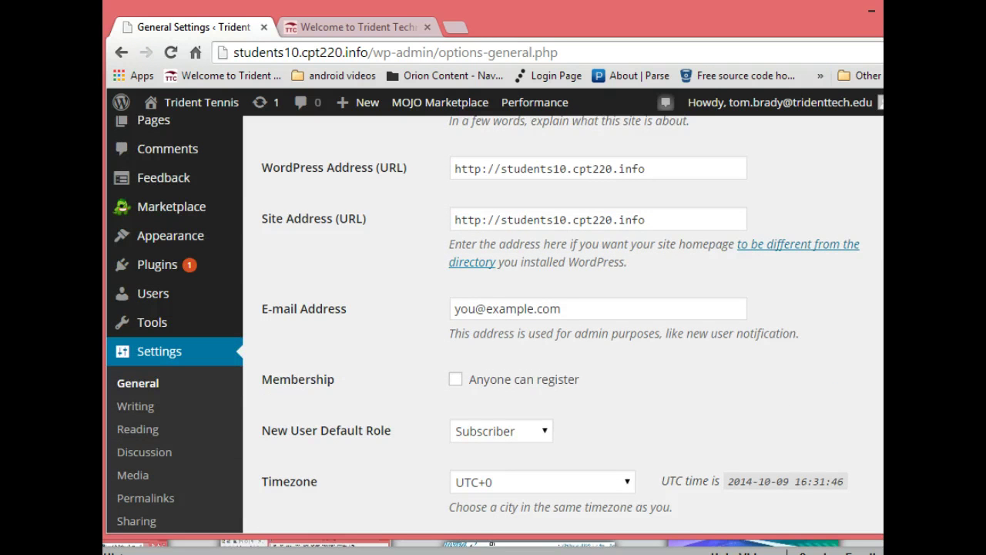
{"action": "scroll", "coordinate": [483, 323], "scroll_direction": "down", "scroll_amount": 1}
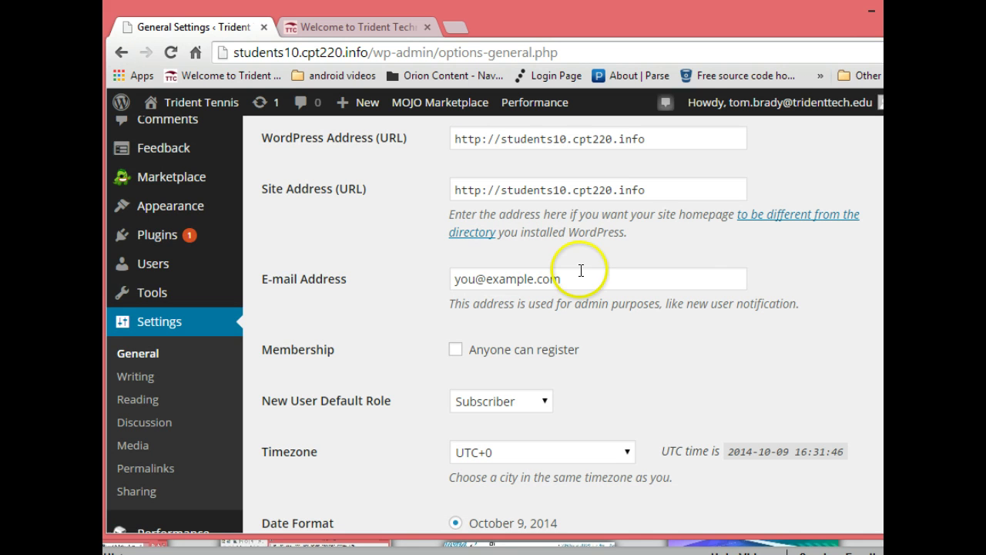
{"action": "left_click_drag", "start_coordinate": [578, 274], "coordinate": [405, 313]}
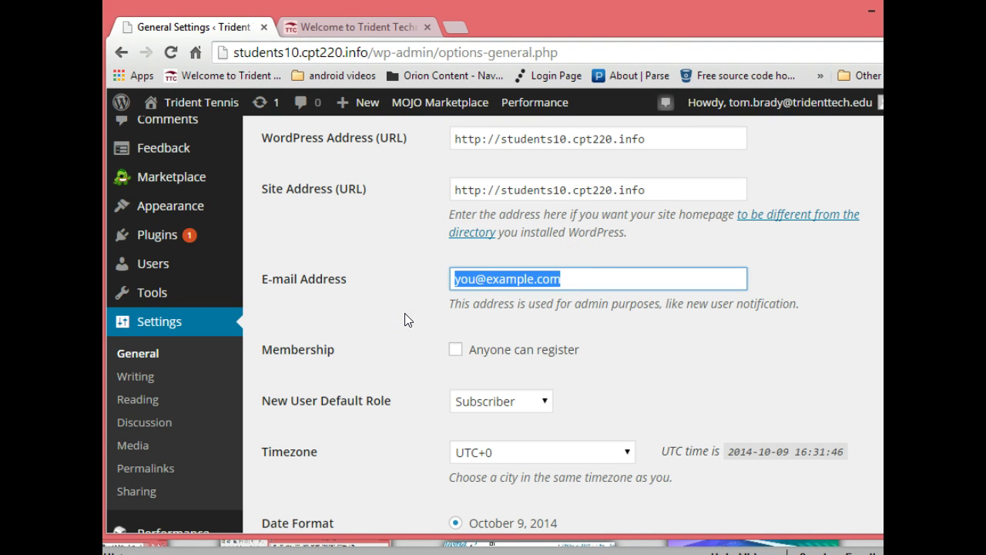
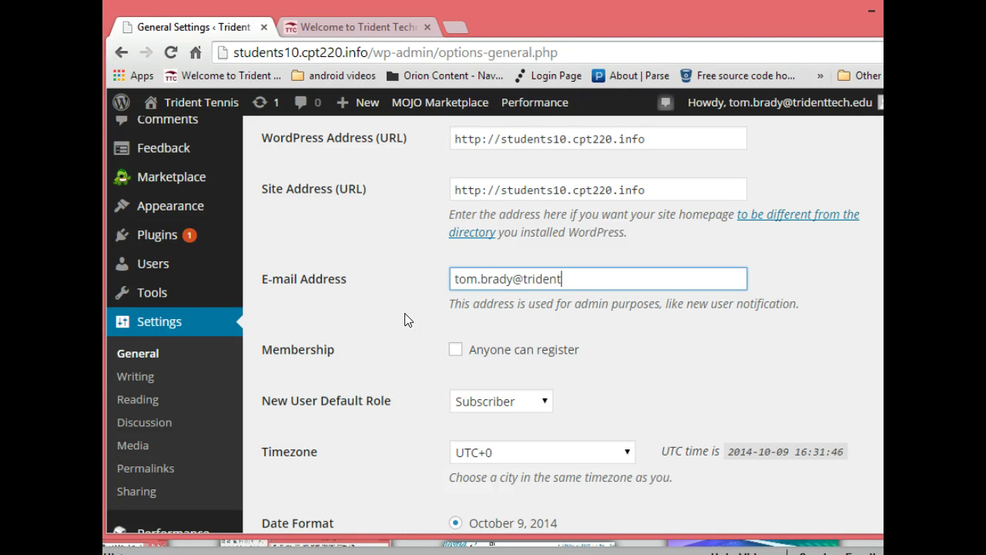
{"action": "scroll", "coordinate": [493, 324], "scroll_direction": "down", "scroll_amount": 3}
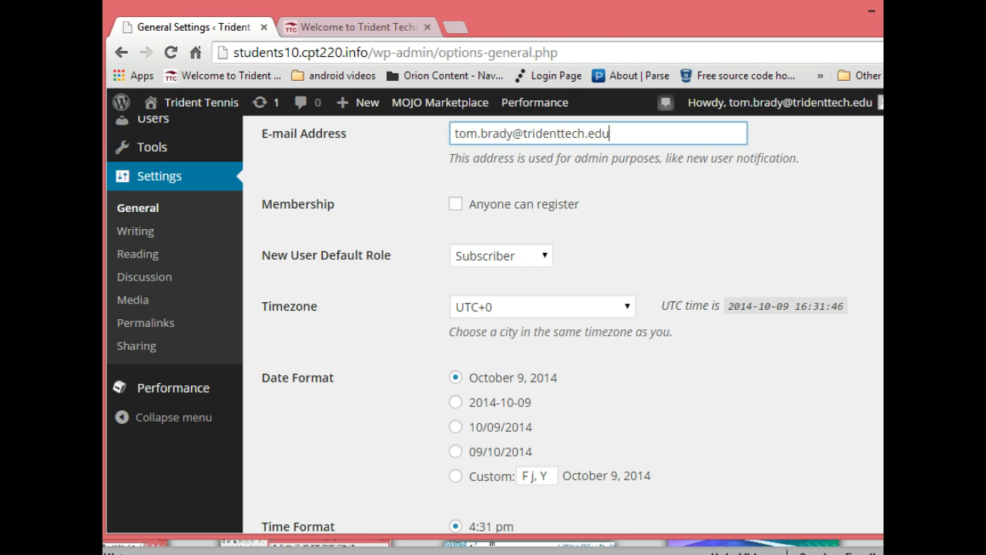
Choose New York in the Timezone list, replacing the briefly picked UTC-4
{"action": "scroll", "coordinate": [563, 324], "scroll_direction": "down", "scroll_amount": 2}
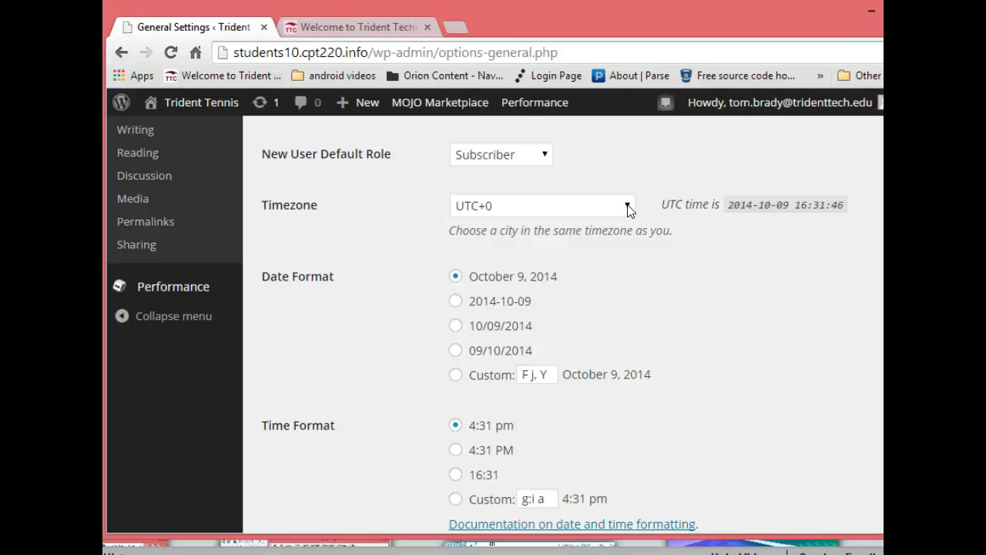
{"action": "left_click", "coordinate": [628, 208]}
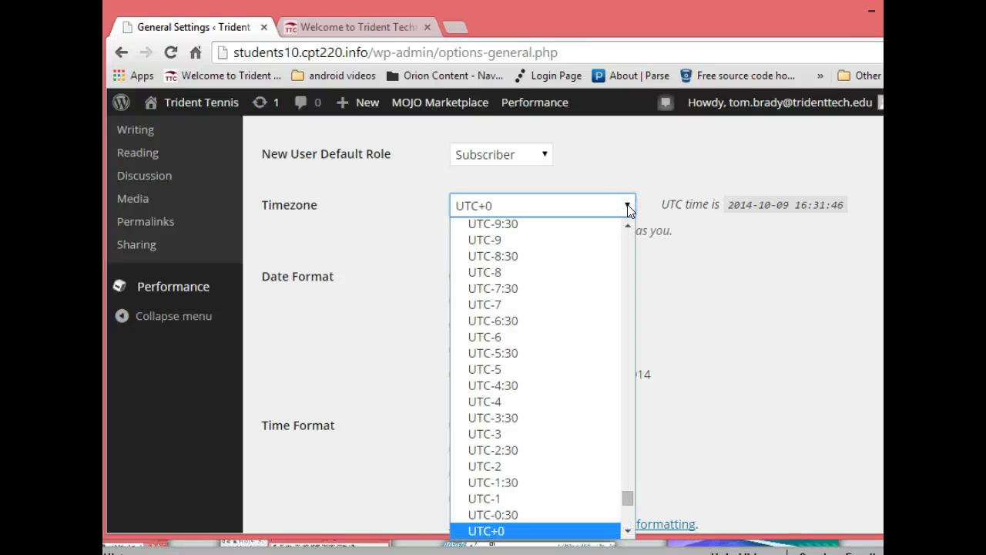
{"action": "left_click", "coordinate": [487, 407]}
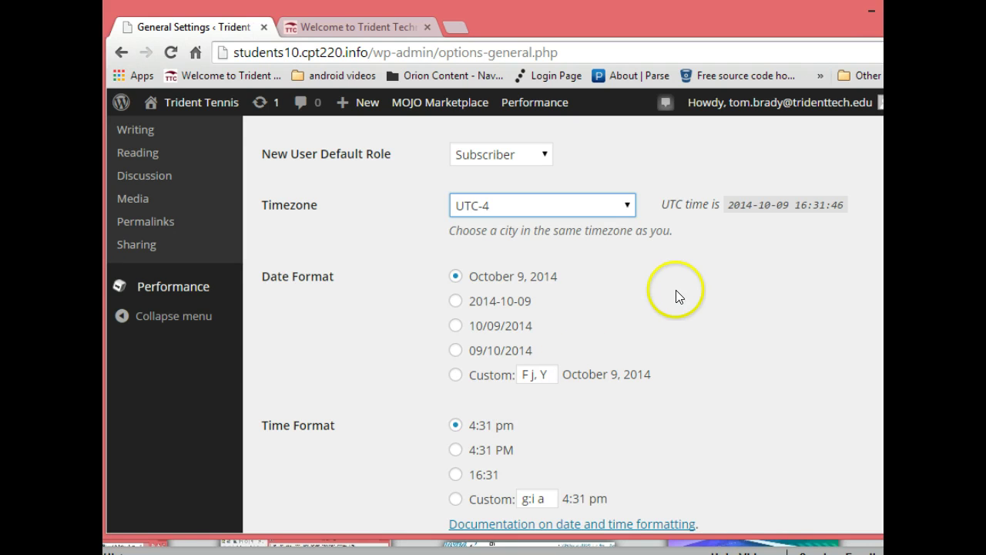
{"action": "left_click", "coordinate": [628, 205]}
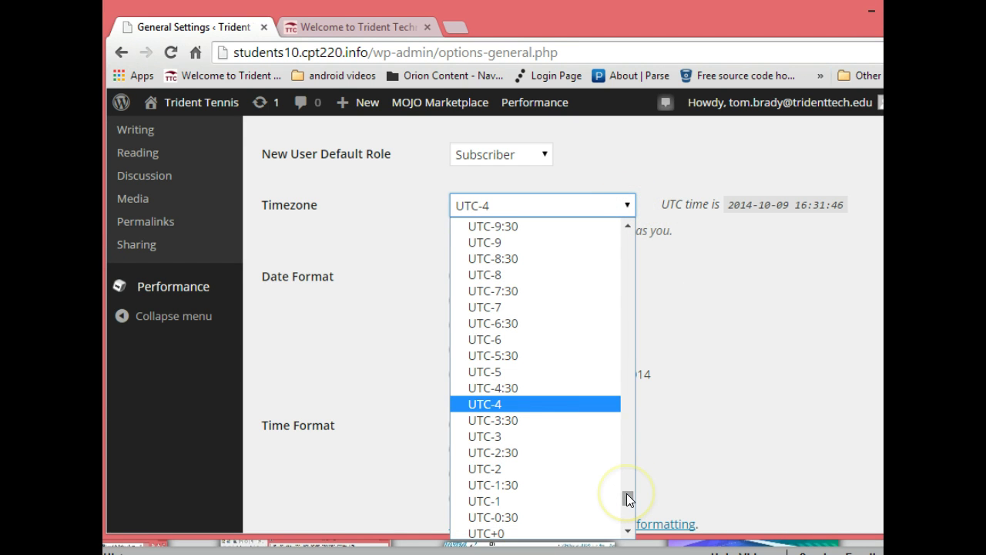
{"action": "left_click_drag", "start_coordinate": [626, 494], "coordinate": [638, 319]}
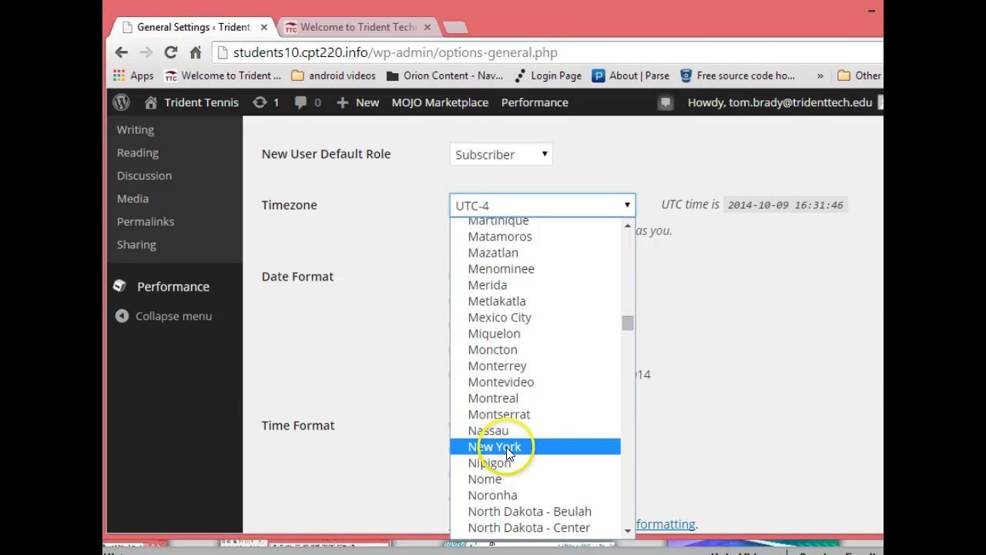
{"action": "left_click", "coordinate": [509, 453]}
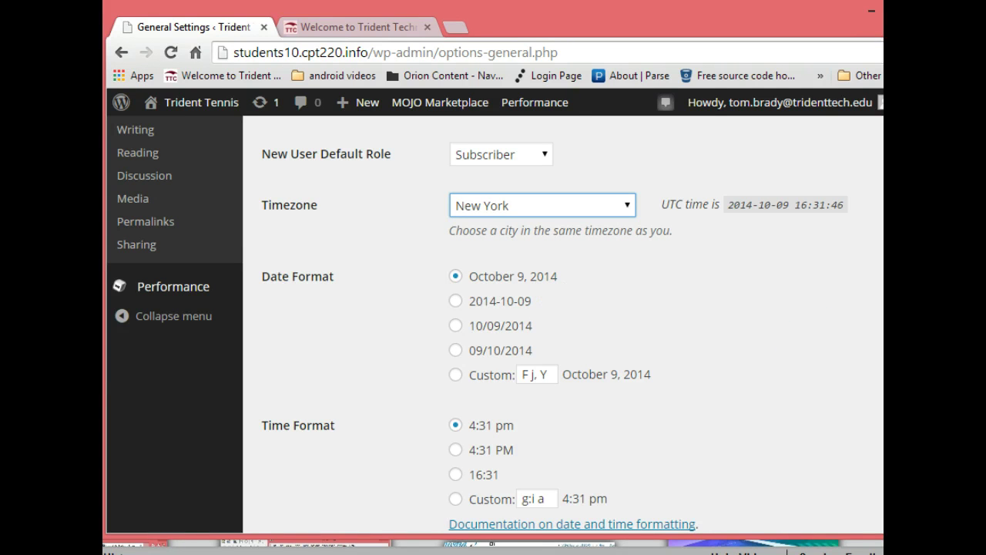
{"action": "scroll", "coordinate": [493, 323], "scroll_direction": "down", "scroll_amount": 5}
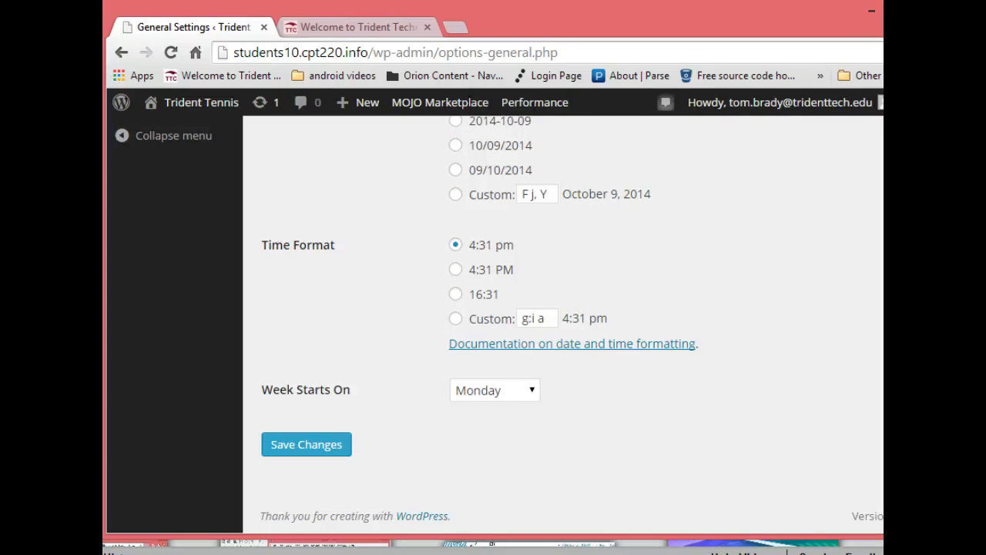
Make the week start on Sunday and save the general settings
{"action": "left_click", "coordinate": [532, 391]}
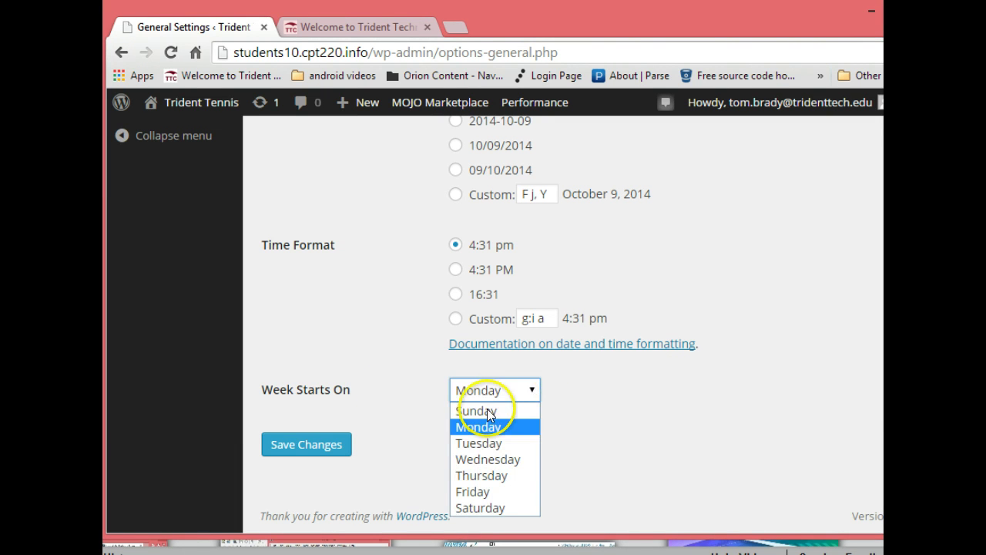
{"action": "left_click", "coordinate": [486, 411]}
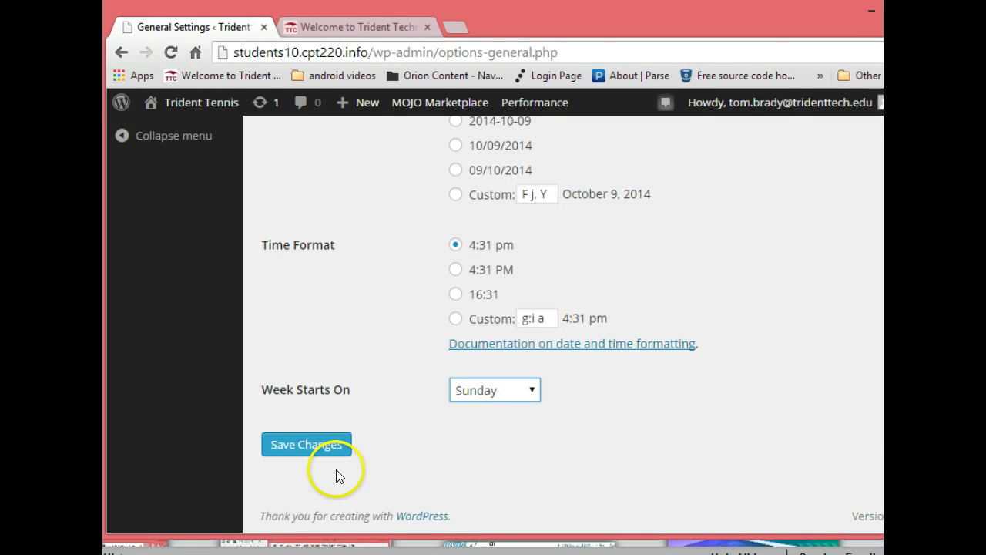
{"action": "left_click", "coordinate": [295, 452]}
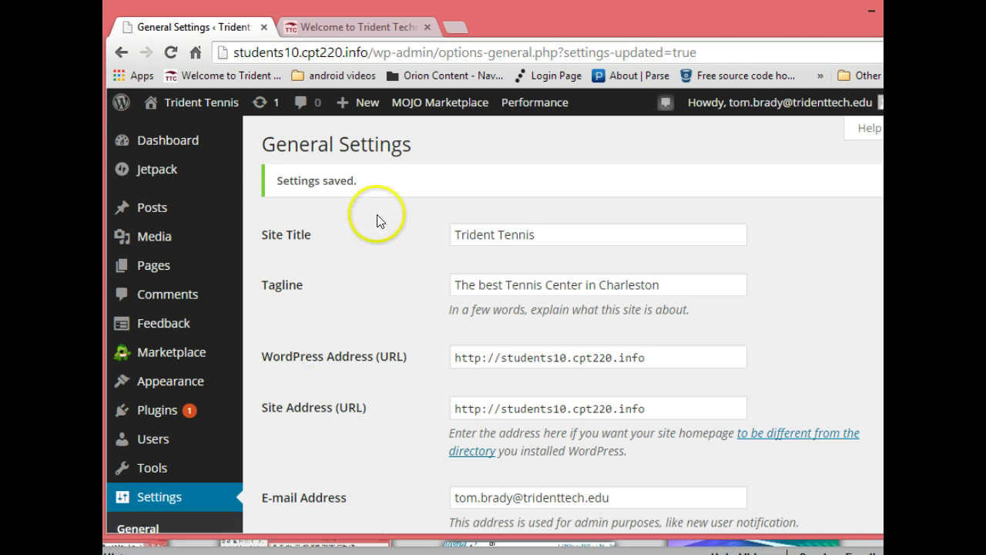
Visit the live Trident Tennis site, then return to the admin Dashboard
{"action": "mouse_move", "coordinate": [211, 114]}
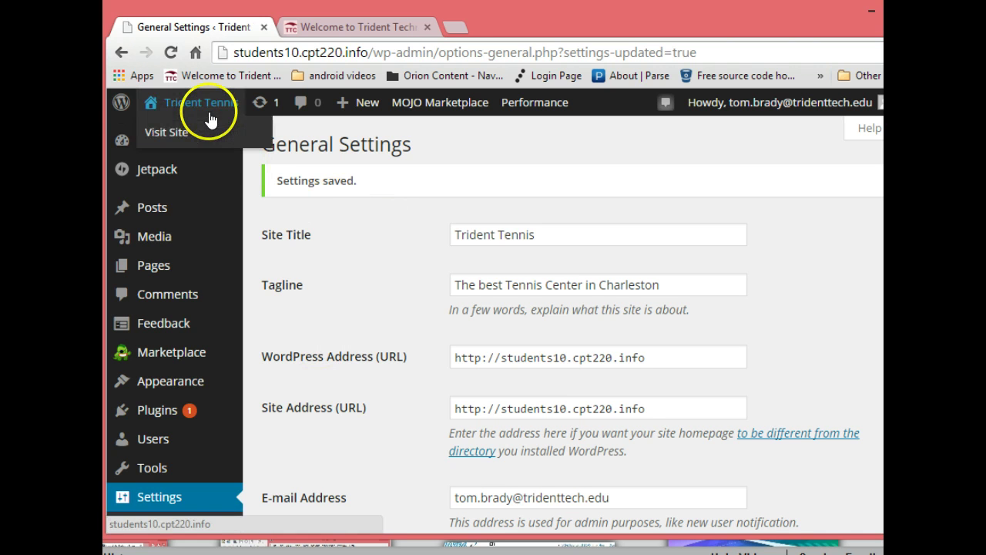
{"action": "left_click", "coordinate": [169, 132]}
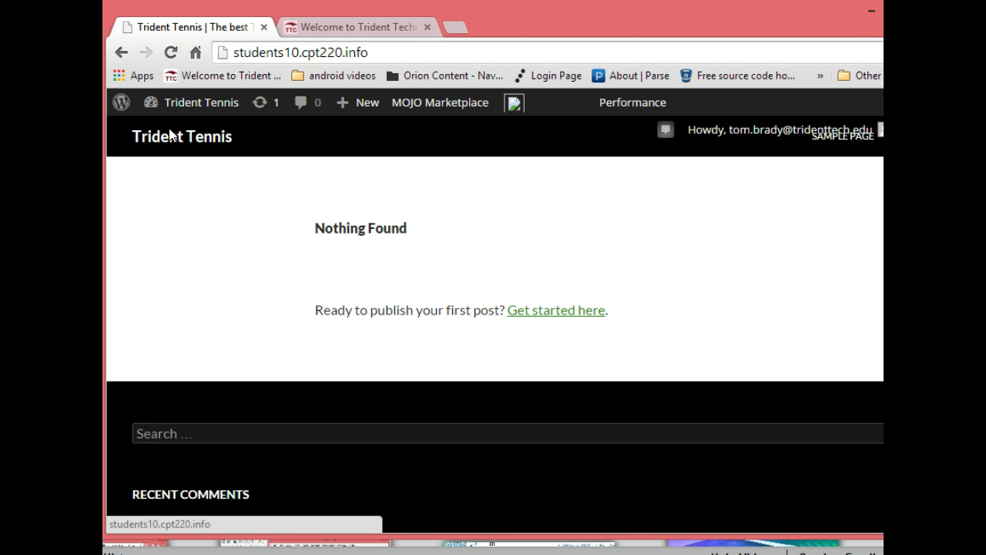
{"action": "left_click", "coordinate": [176, 133]}
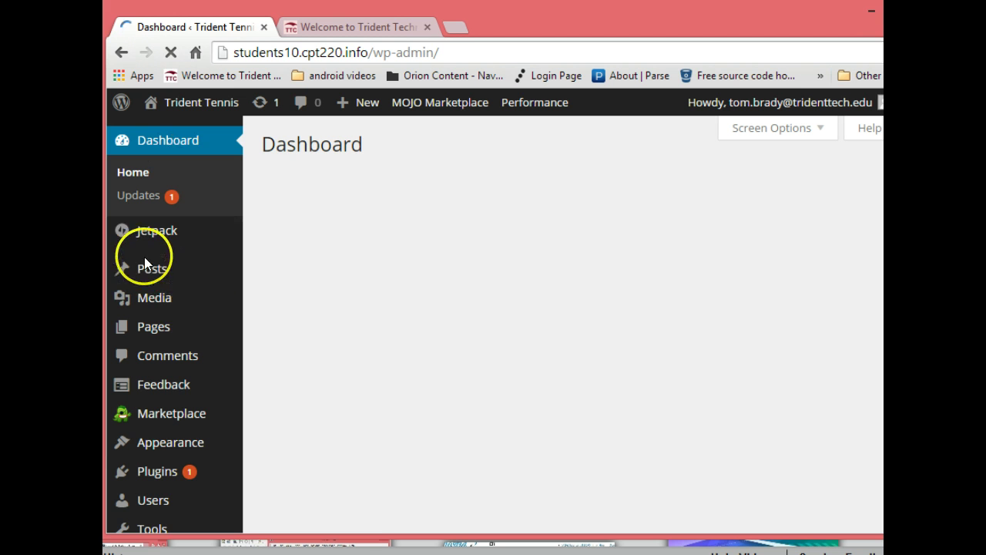
Activate the Twenty Twelve theme from Appearance > Themes
{"action": "mouse_move", "coordinate": [152, 271]}
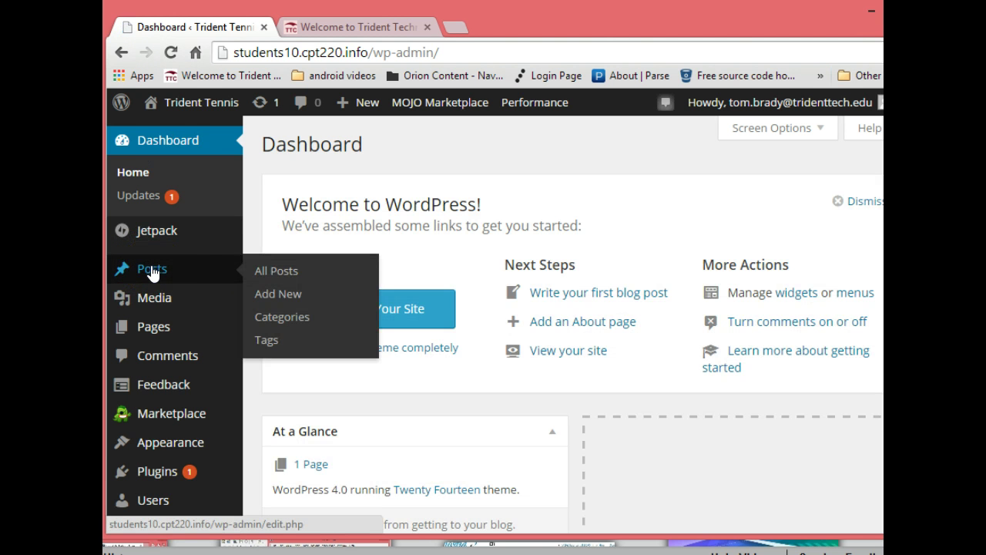
{"action": "mouse_move", "coordinate": [179, 413]}
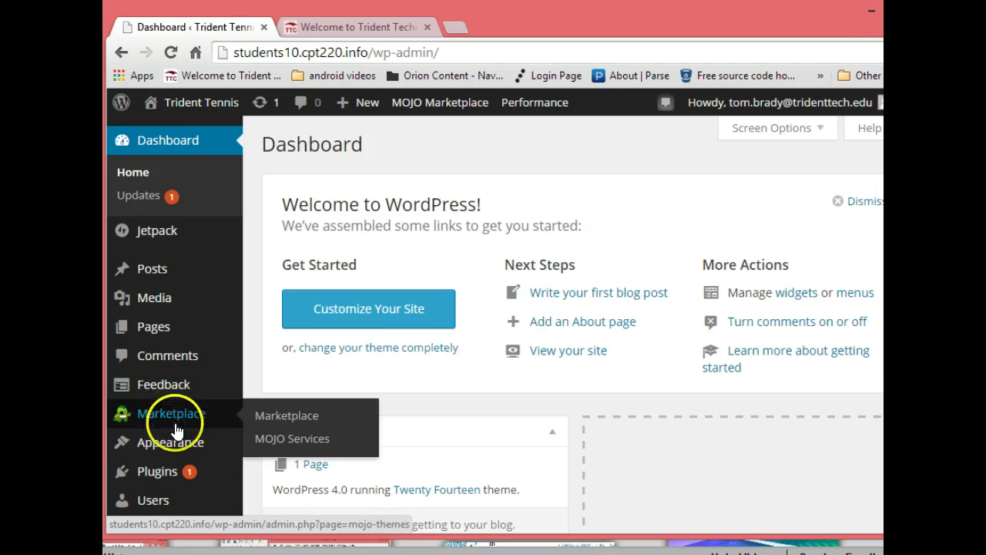
{"action": "mouse_move", "coordinate": [174, 437]}
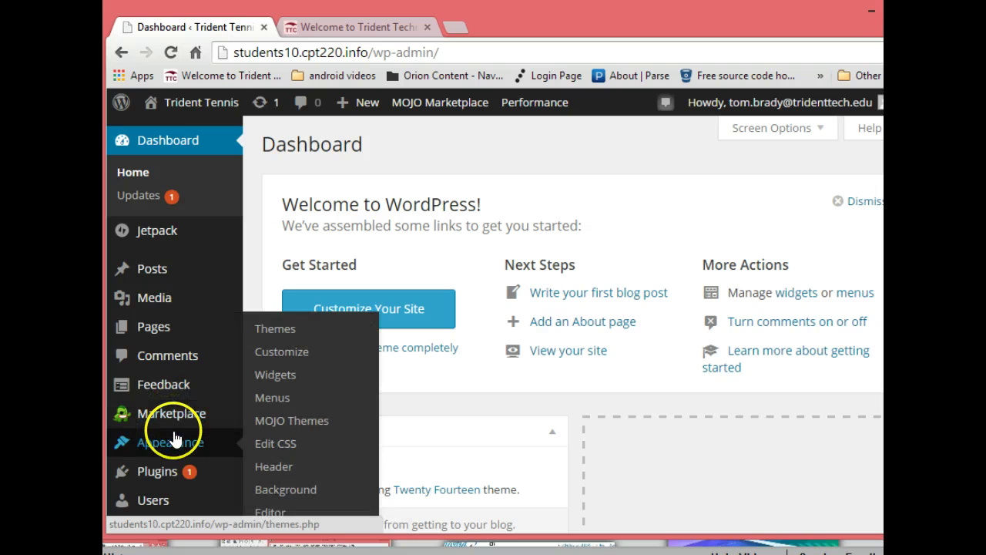
{"action": "left_click", "coordinate": [277, 330]}
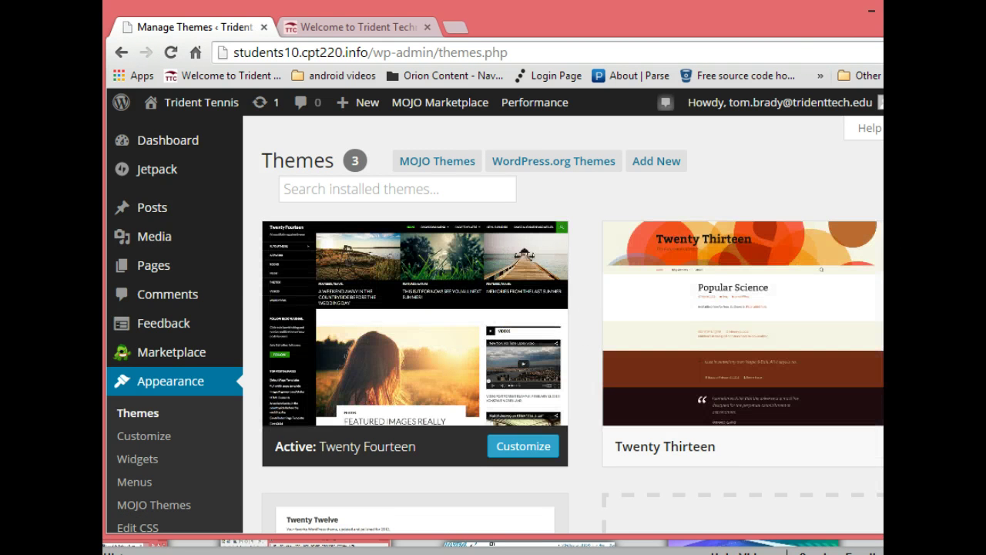
{"action": "scroll", "coordinate": [570, 323], "scroll_direction": "down", "scroll_amount": 3}
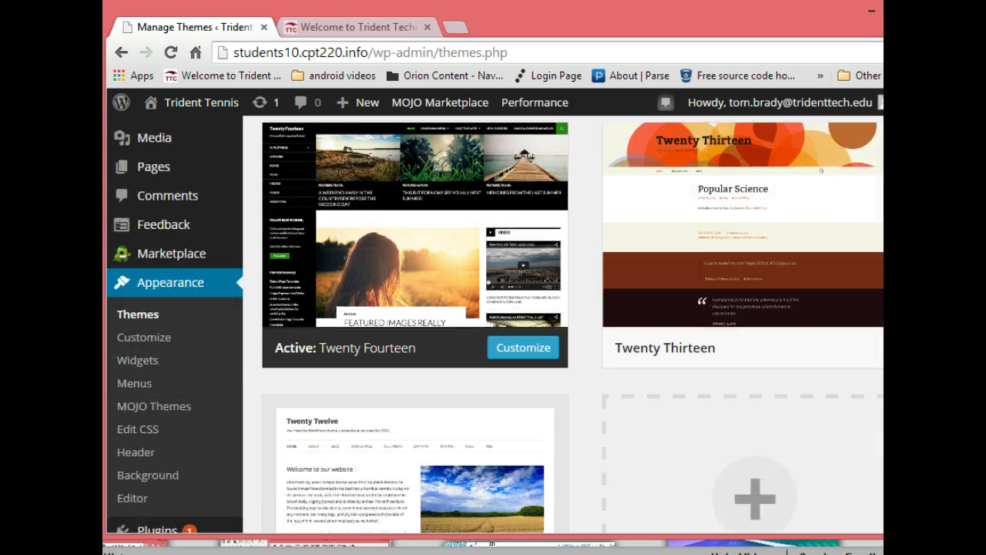
{"action": "scroll", "coordinate": [570, 323], "scroll_direction": "down", "scroll_amount": 2}
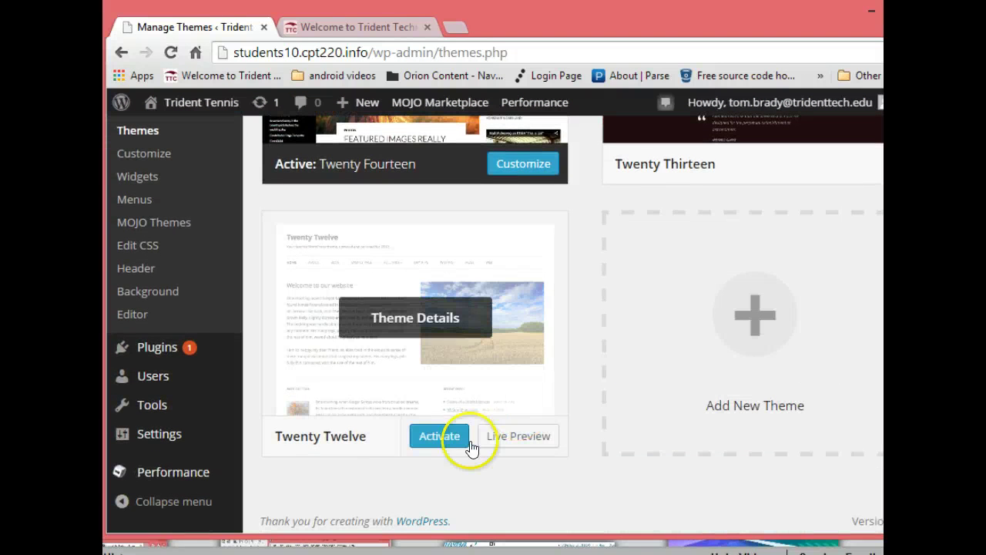
{"action": "left_click", "coordinate": [435, 433]}
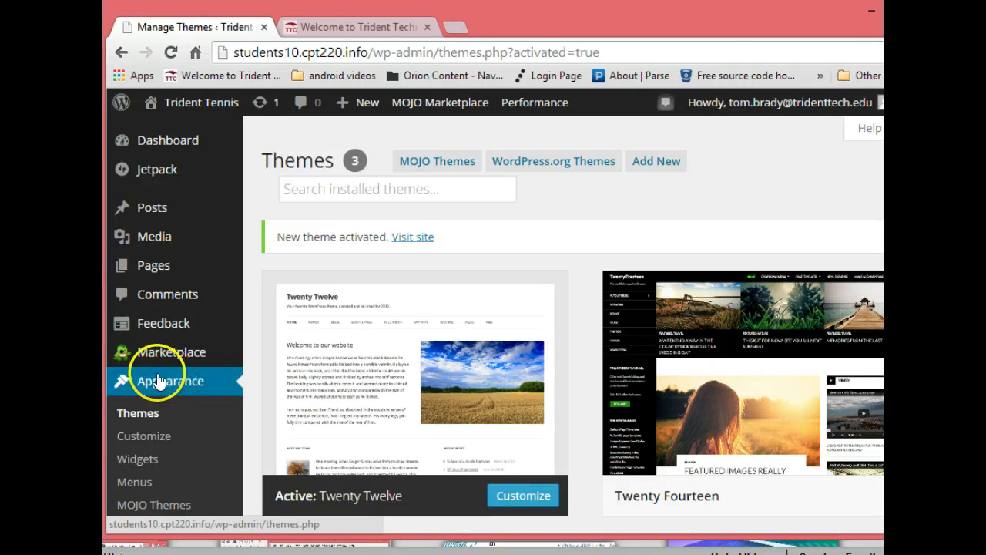
{"action": "mouse_move", "coordinate": [154, 241]}
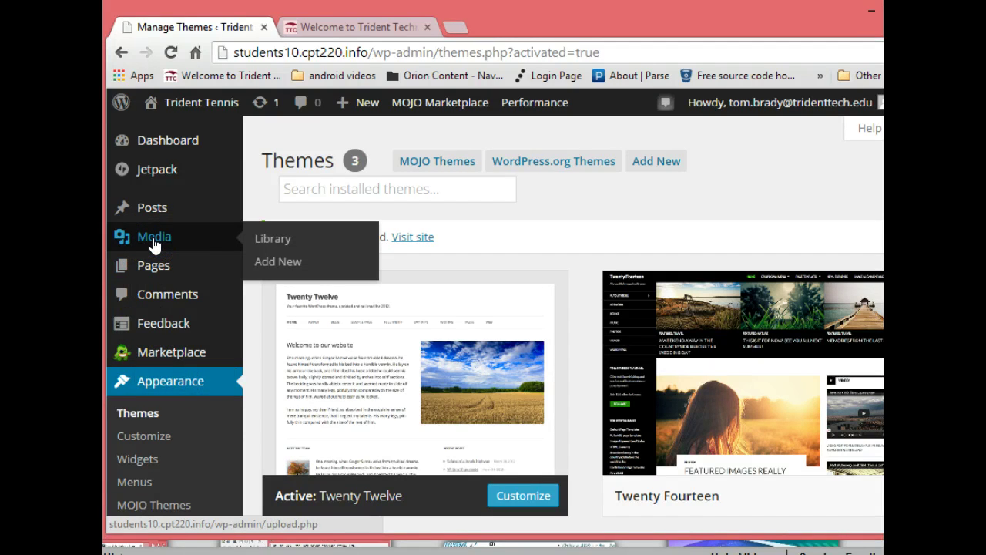
Open Media > Library and bring up the Add New upload area
{"action": "left_click", "coordinate": [286, 240]}
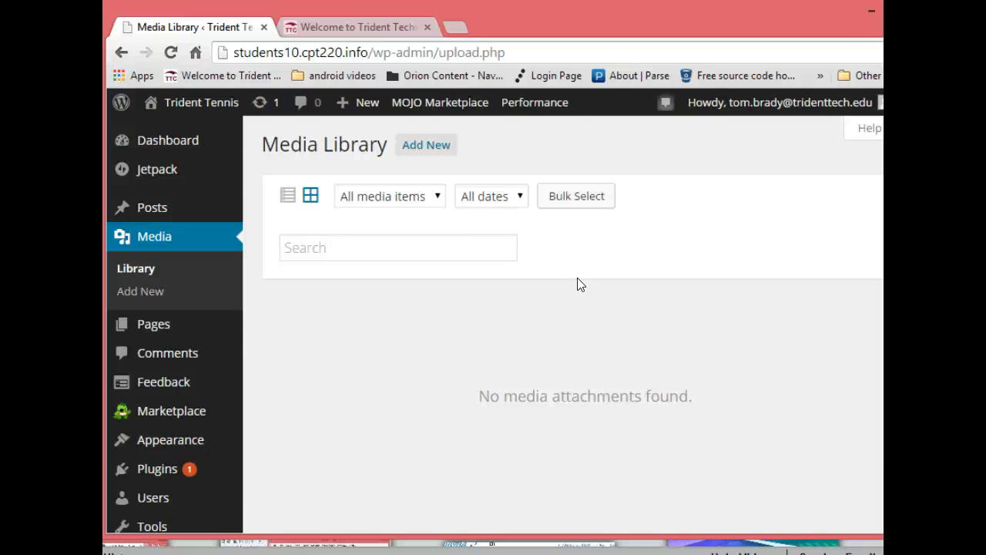
{"action": "left_click", "coordinate": [422, 149]}
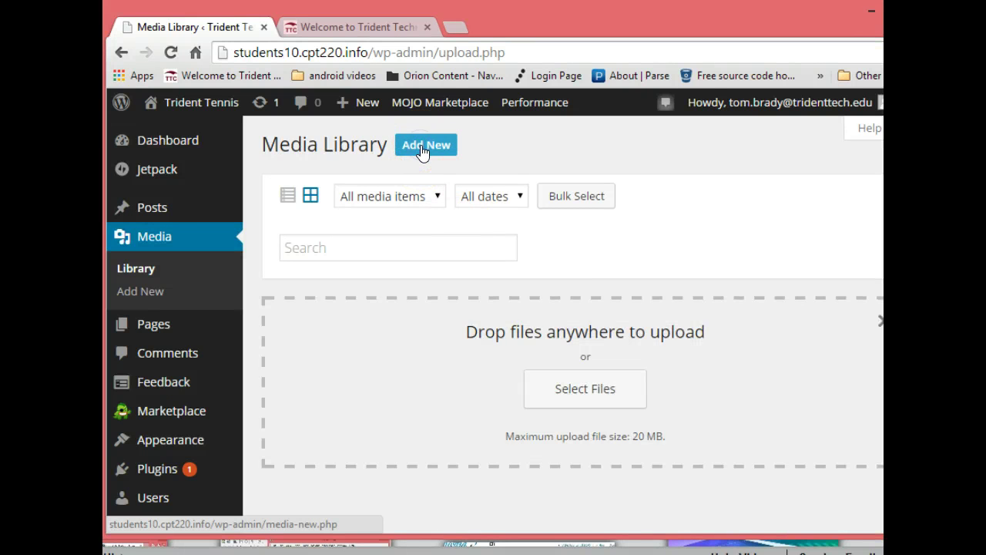
Upload the eight JPGs, north_courts.jpg through tennislogo2.jpg, from USB DISK (E:) > trident_tennis > images
{"action": "left_click", "coordinate": [580, 390]}
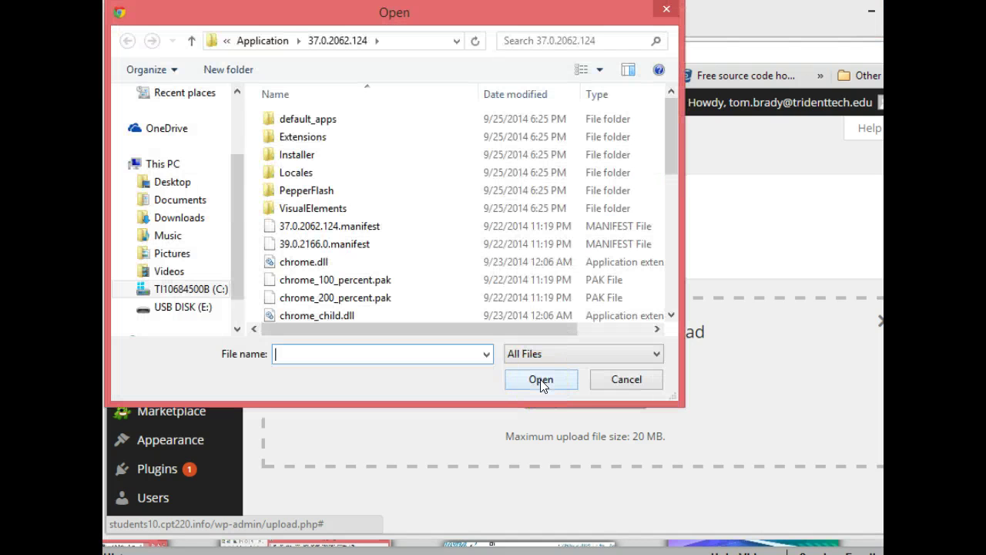
{"action": "left_click", "coordinate": [205, 311]}
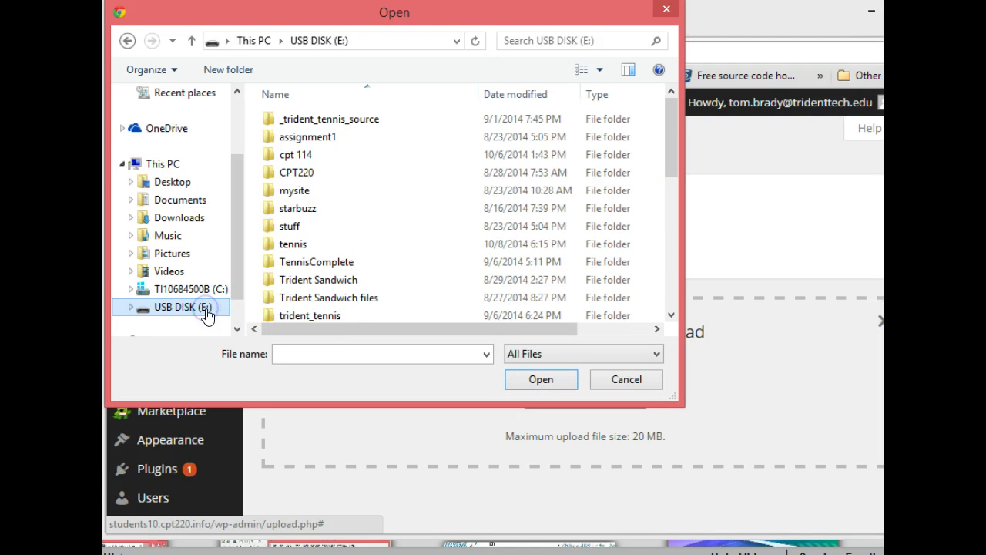
{"action": "double_click", "coordinate": [312, 316]}
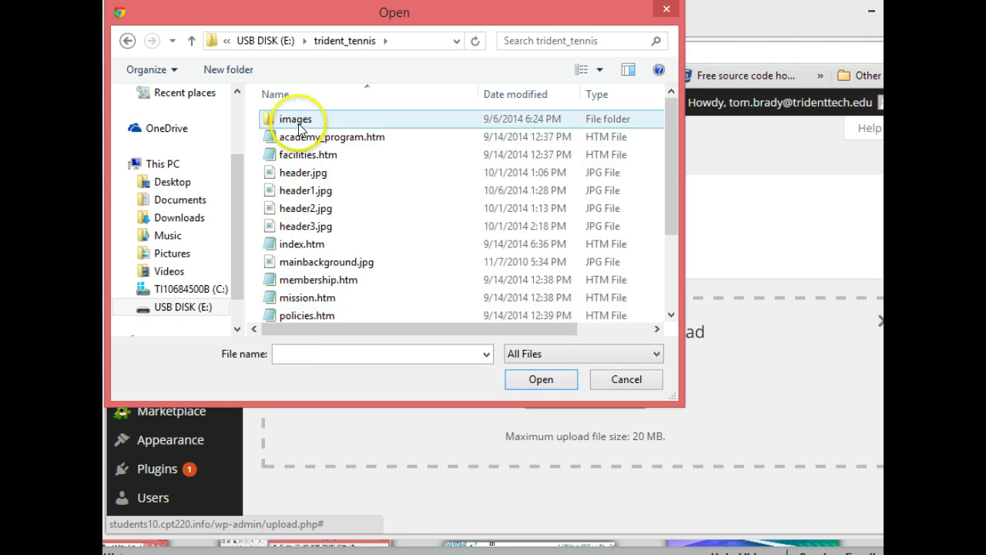
{"action": "double_click", "coordinate": [297, 119]}
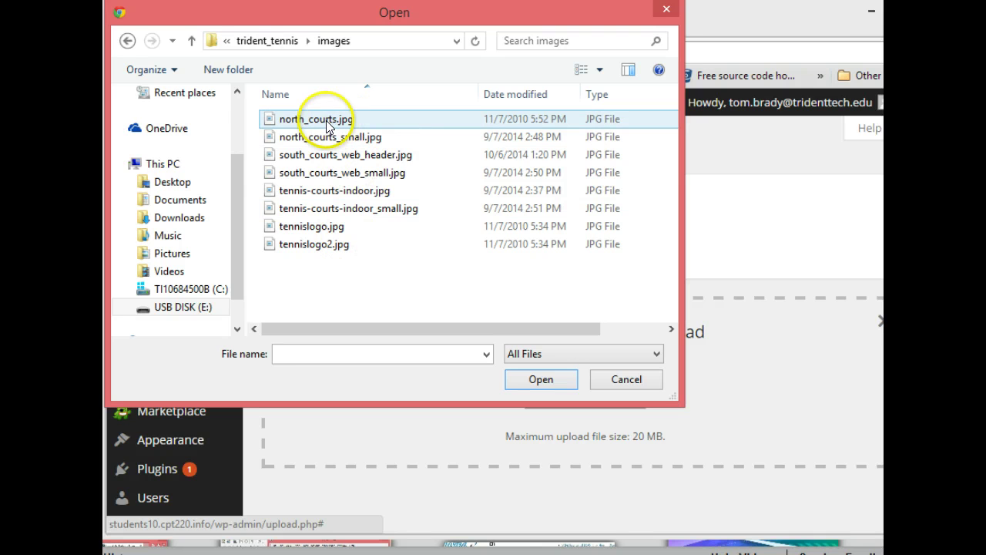
{"action": "left_click", "coordinate": [327, 121]}
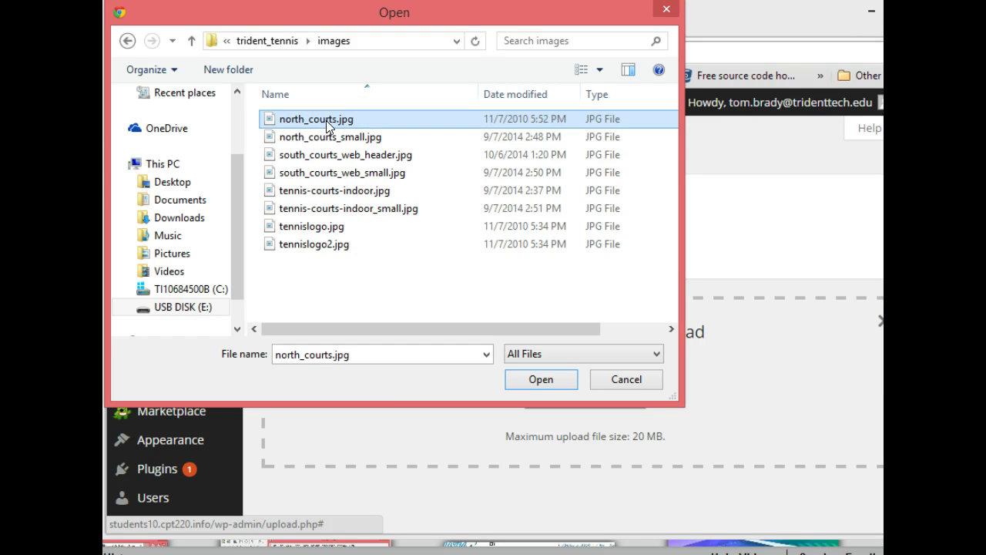
{"action": "left_click", "coordinate": [325, 246], "text": "shift"}
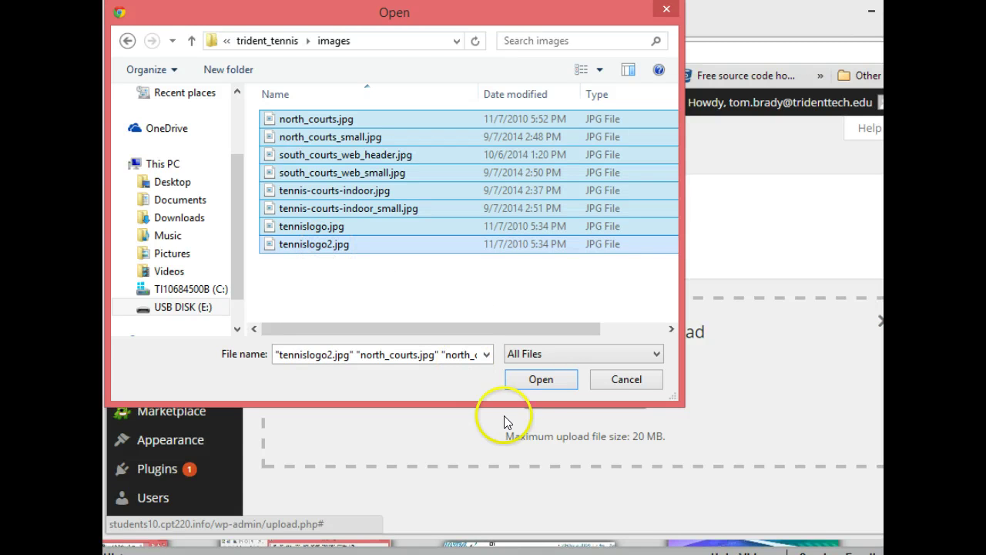
{"action": "left_click", "coordinate": [541, 380]}
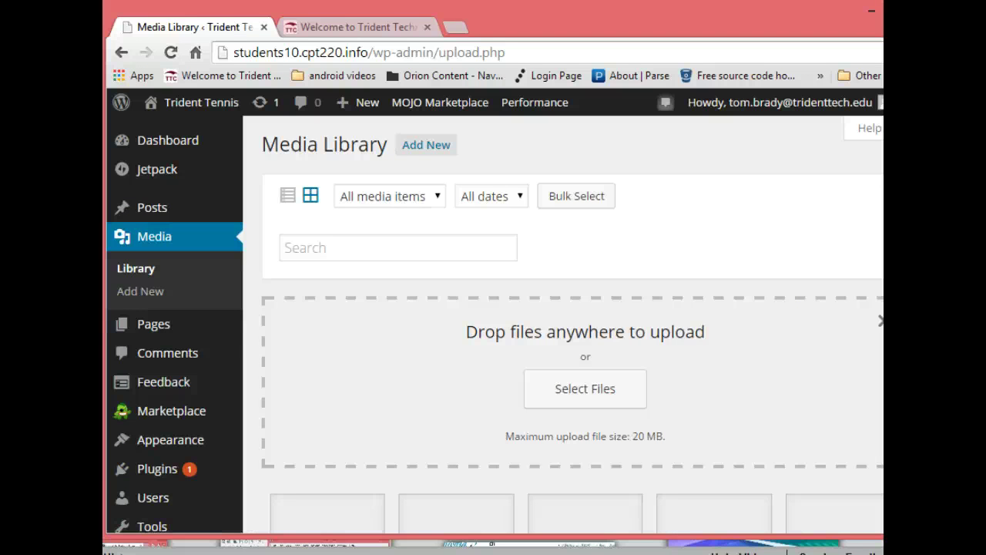
Open Attachment Details for the green Trident Tennis banner, tennislogo2.jpg
{"action": "scroll", "coordinate": [495, 324], "scroll_direction": "down", "scroll_amount": 4}
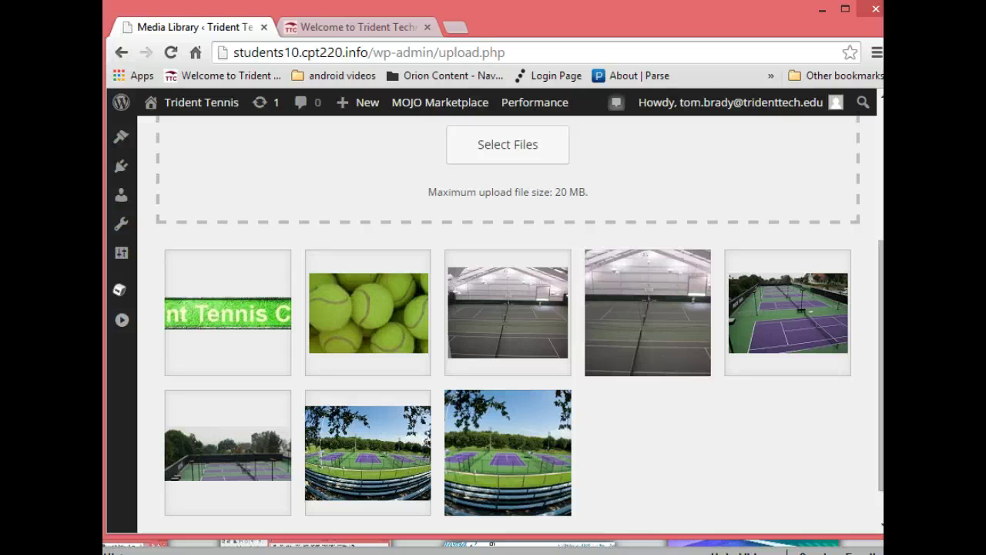
{"action": "left_click", "coordinate": [235, 318]}
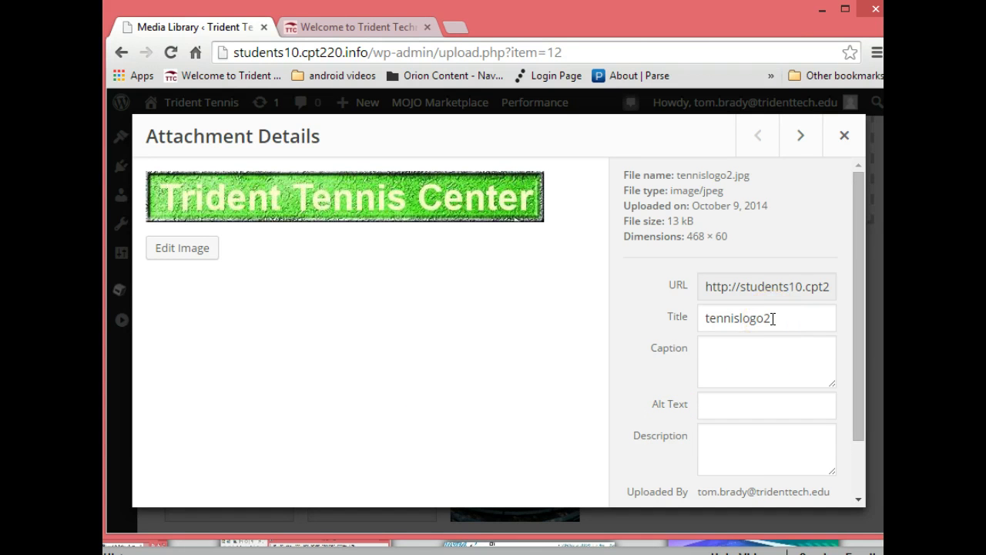
Title tennislogo2.jpg 'Tennis Logo 2' and paste the same text as its caption
{"action": "left_click", "coordinate": [678, 315]}
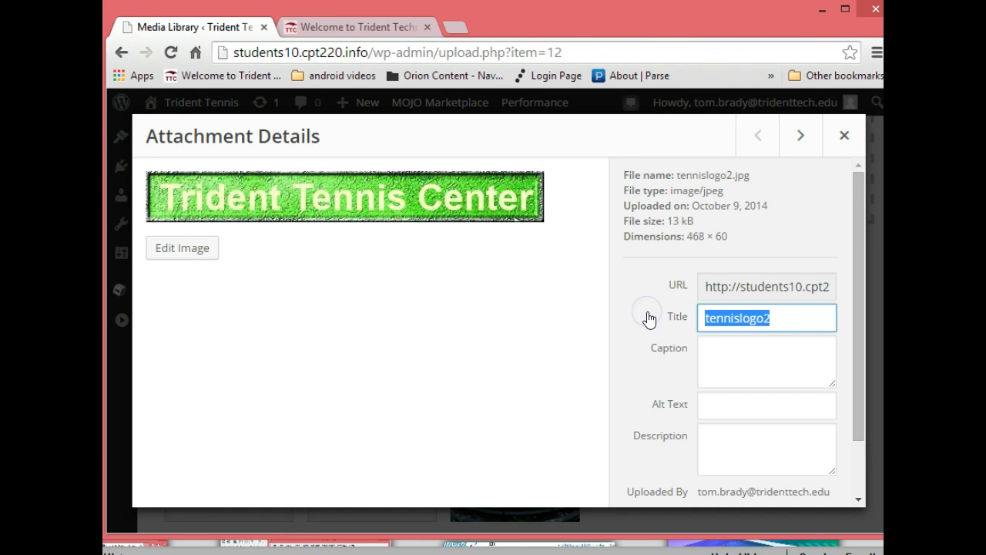
{"action": "type", "text": "Tennis "}
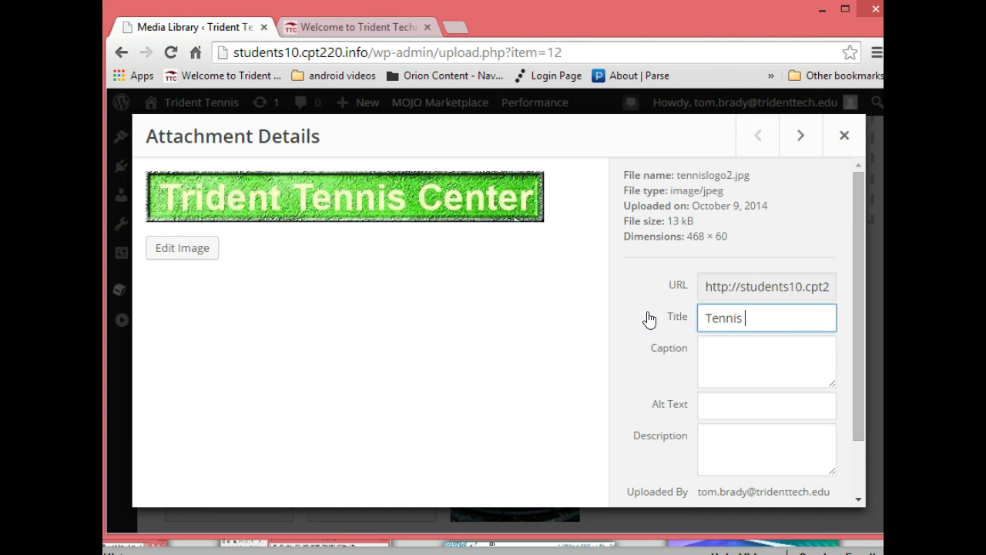
{"action": "type", "text": "Logo 2"}
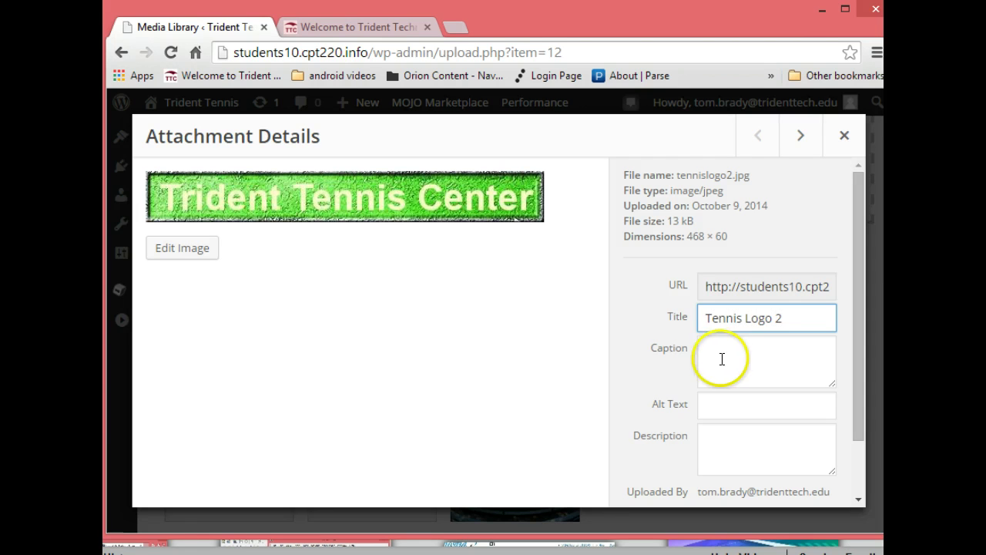
{"action": "left_click", "coordinate": [727, 359]}
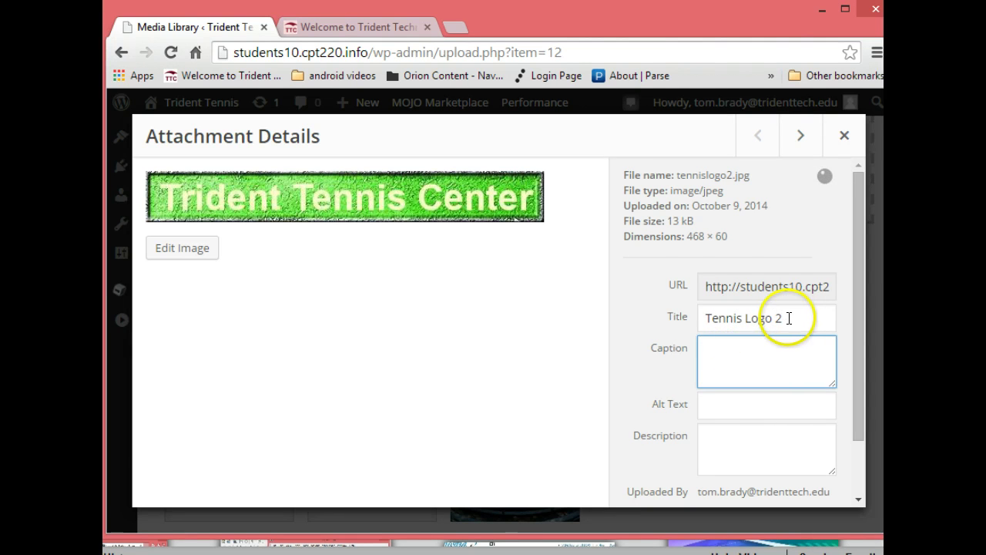
{"action": "left_click_drag", "start_coordinate": [788, 316], "coordinate": [681, 315]}
{"action": "key", "text": "ctrl+c"}
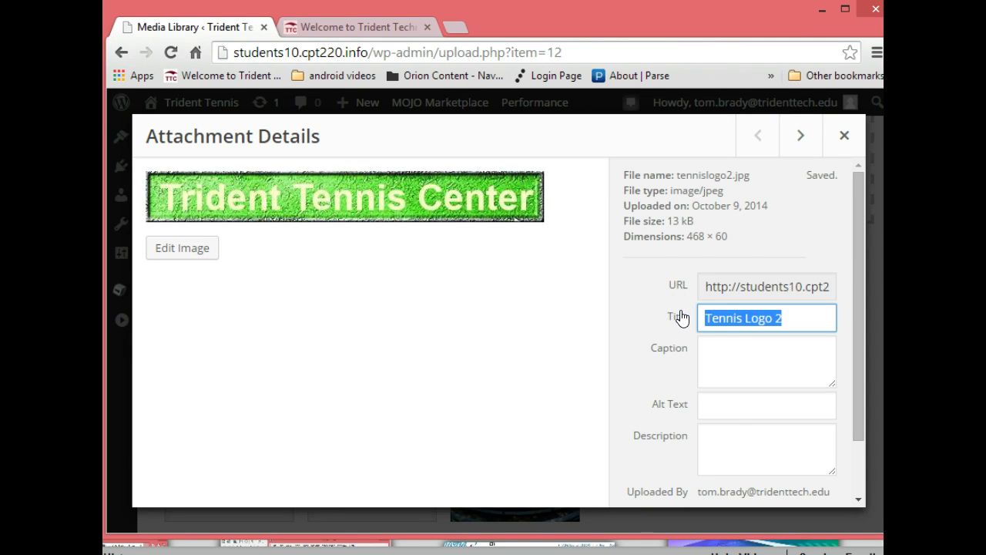
{"action": "left_click", "coordinate": [735, 349]}
{"action": "key", "text": "ctrl+v"}
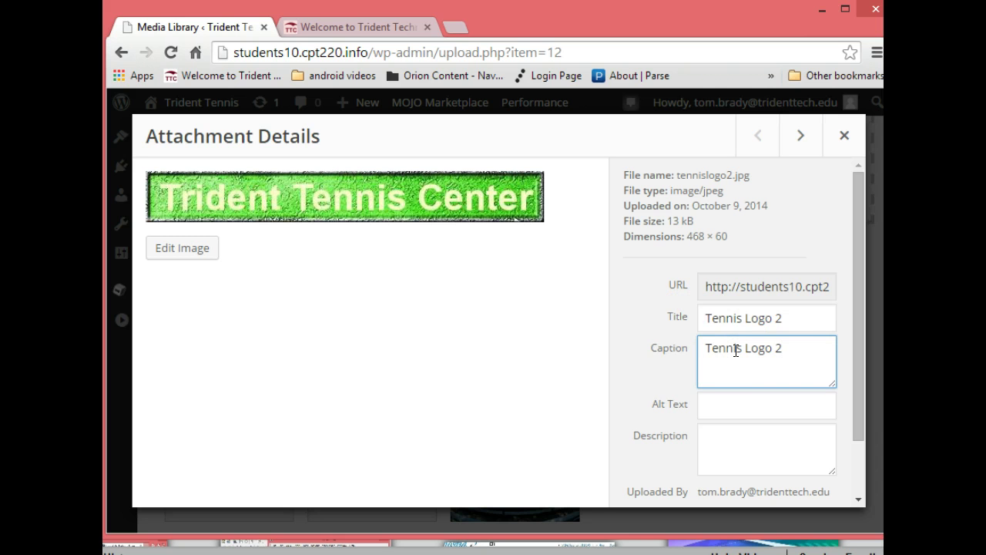
Paste 'Tennis Logo 2' into the Alt Text and Description fields
{"action": "left_click", "coordinate": [757, 406]}
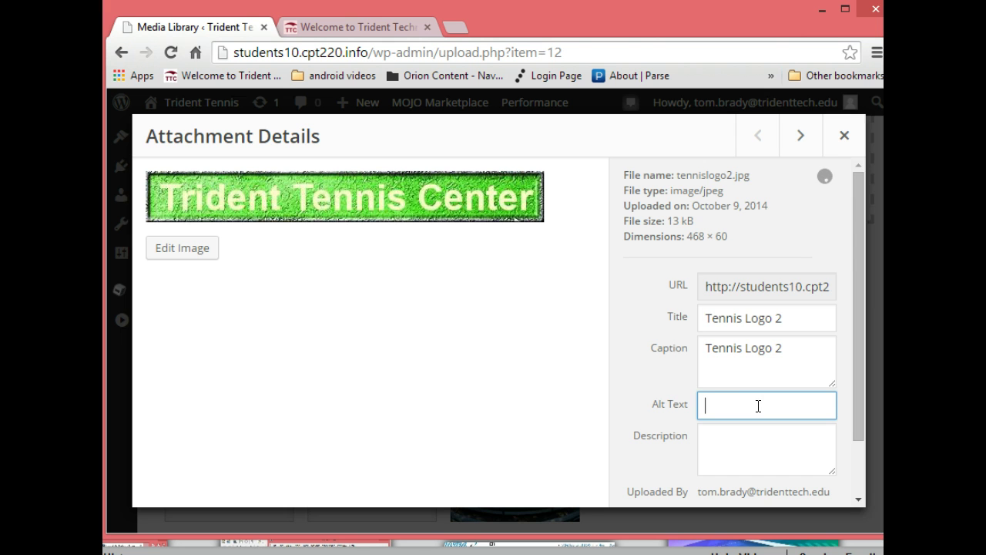
{"action": "key", "text": "ctrl+v"}
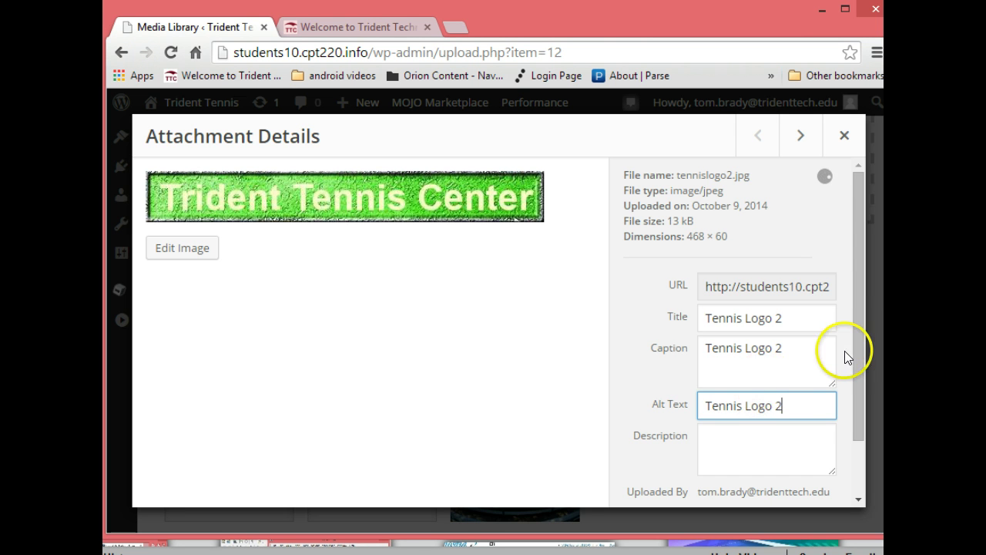
{"action": "left_click_drag", "start_coordinate": [853, 337], "coordinate": [858, 402]}
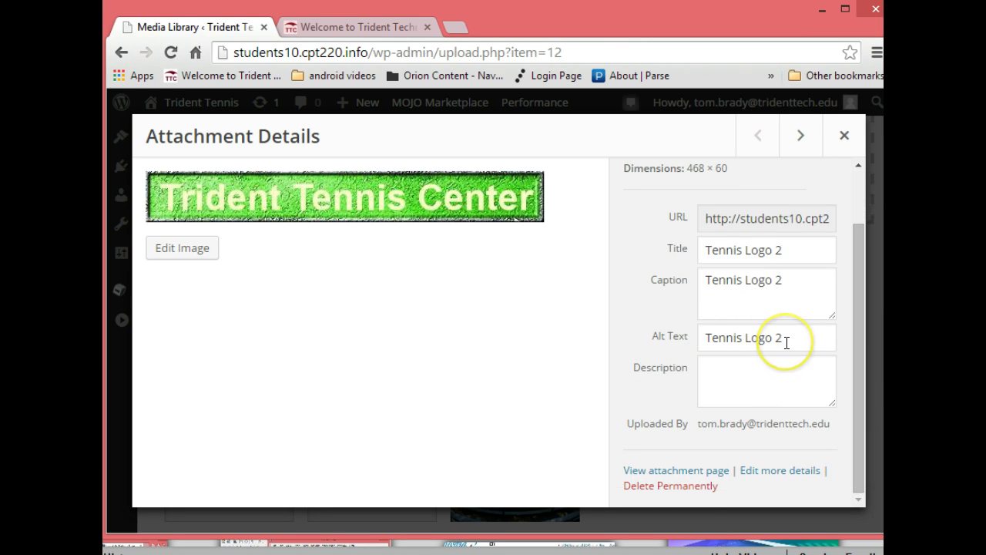
{"action": "left_click", "coordinate": [733, 335]}
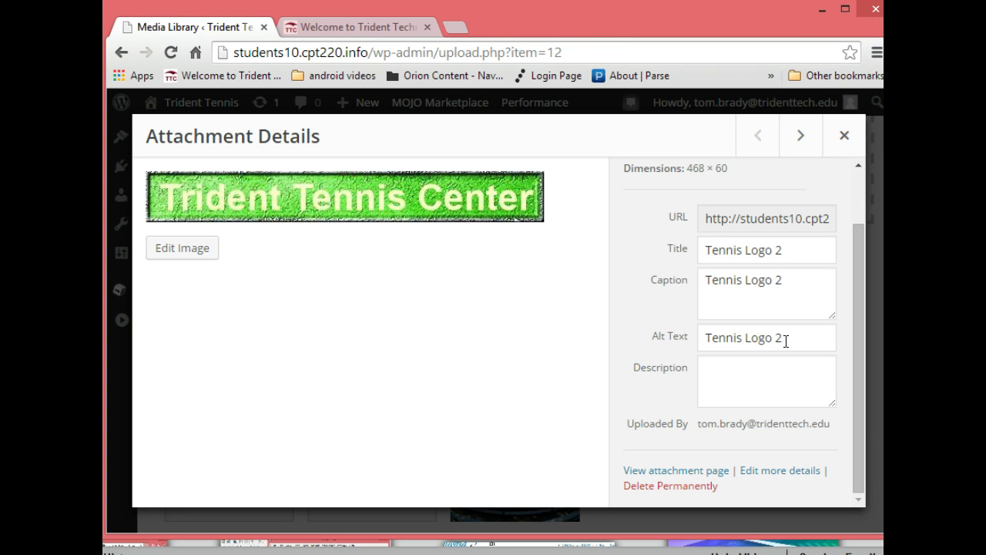
{"action": "left_click", "coordinate": [761, 360]}
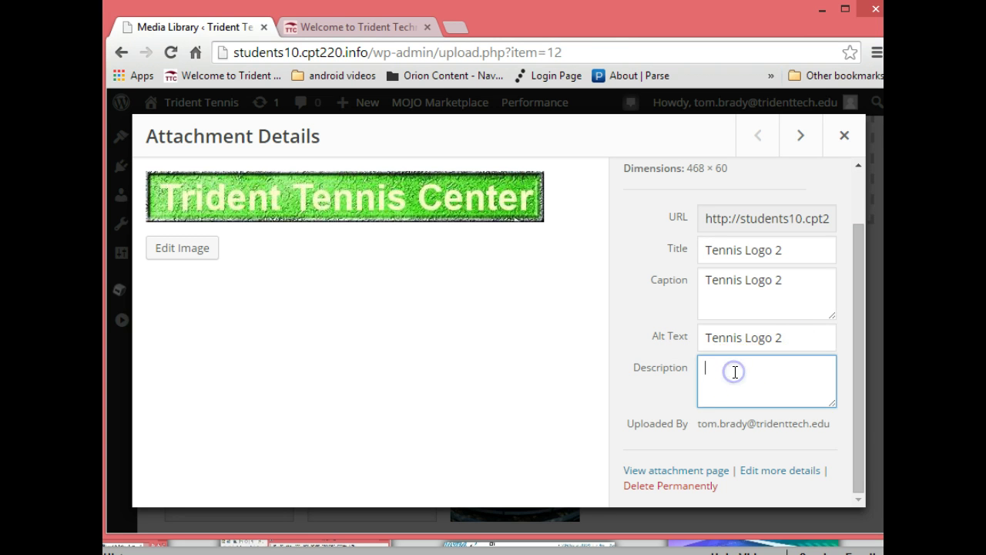
{"action": "key", "text": "ctrl+v"}
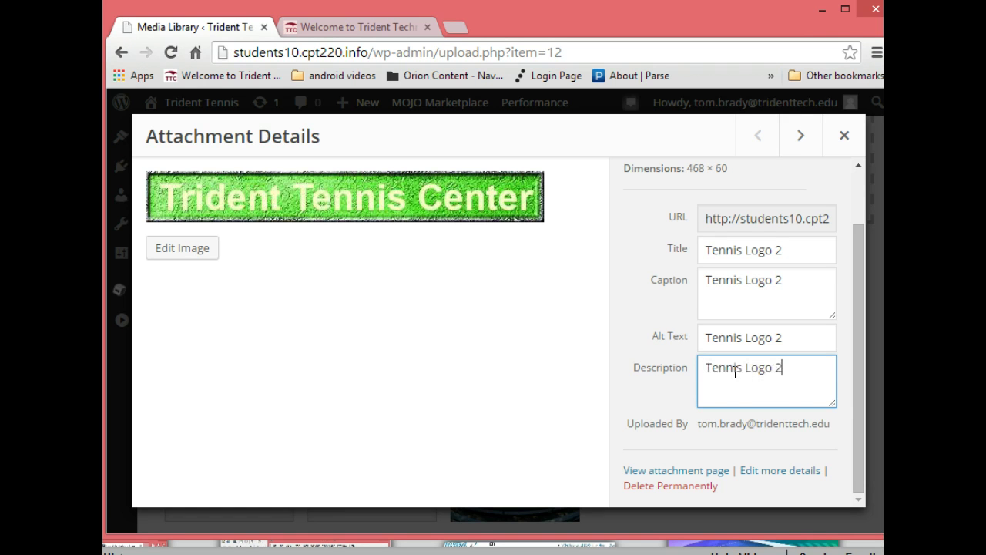
{"action": "left_click", "coordinate": [808, 382]}
{"action": "left_click", "coordinate": [759, 377]}
{"action": "left_click", "coordinate": [706, 368]}
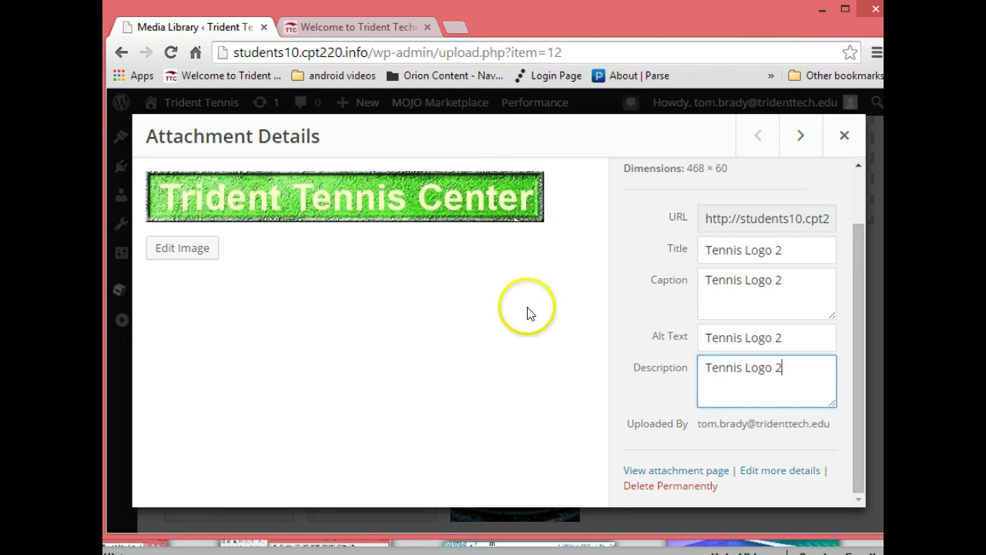
{"action": "left_click", "coordinate": [797, 395]}
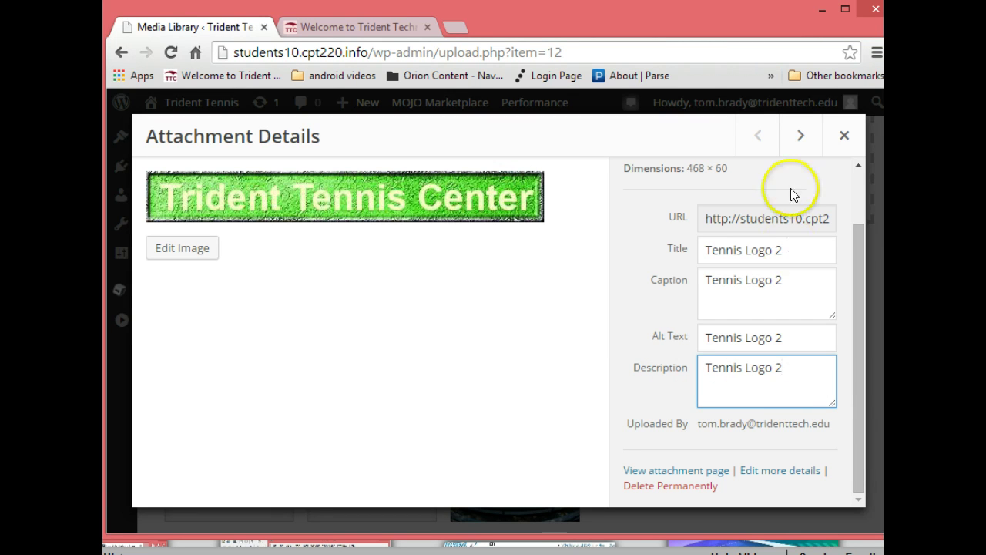
Return to tennislogo.jpg and change its title to 'Tennis Logo 1'
{"action": "left_click", "coordinate": [801, 135]}
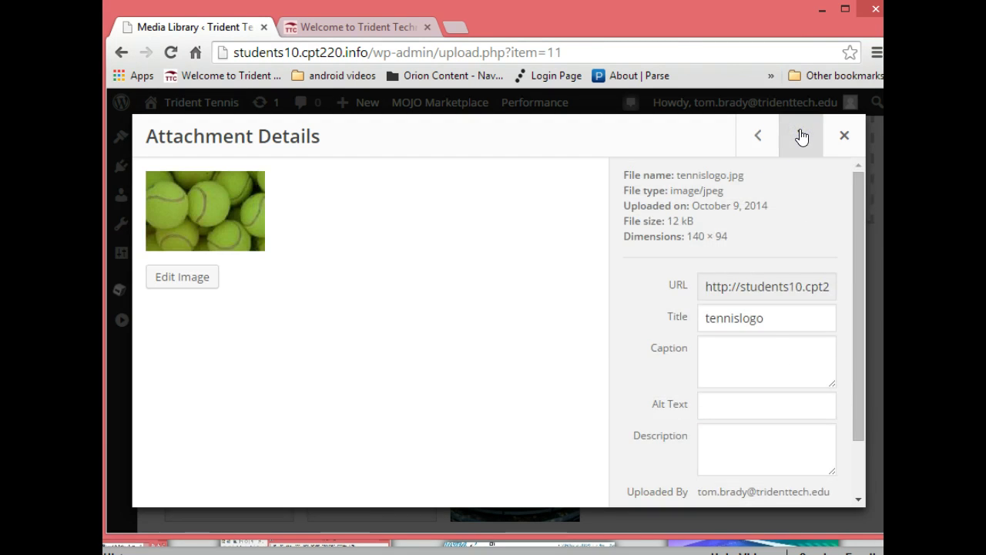
{"action": "left_click", "coordinate": [758, 136]}
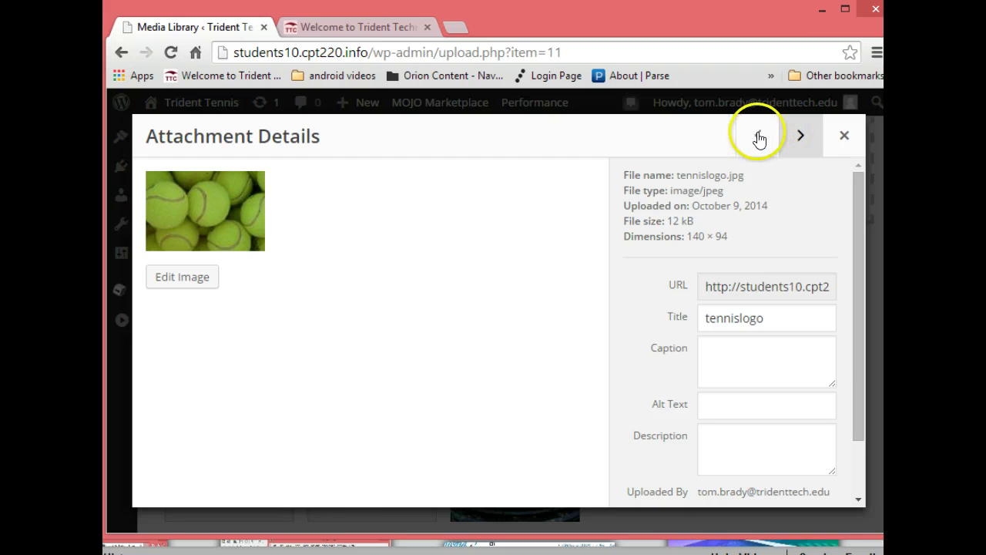
{"action": "left_click", "coordinate": [799, 138]}
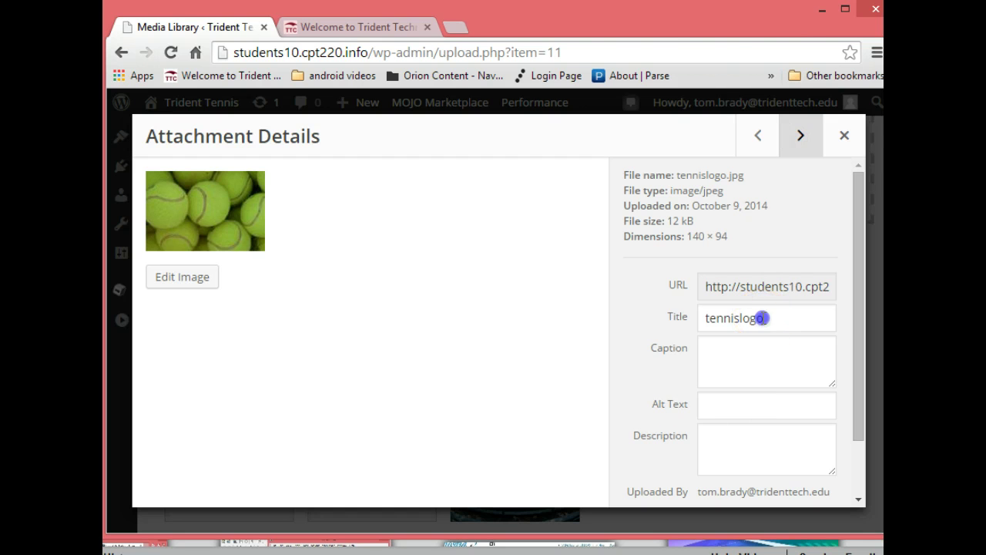
{"action": "left_click_drag", "start_coordinate": [732, 316], "coordinate": [652, 310]}
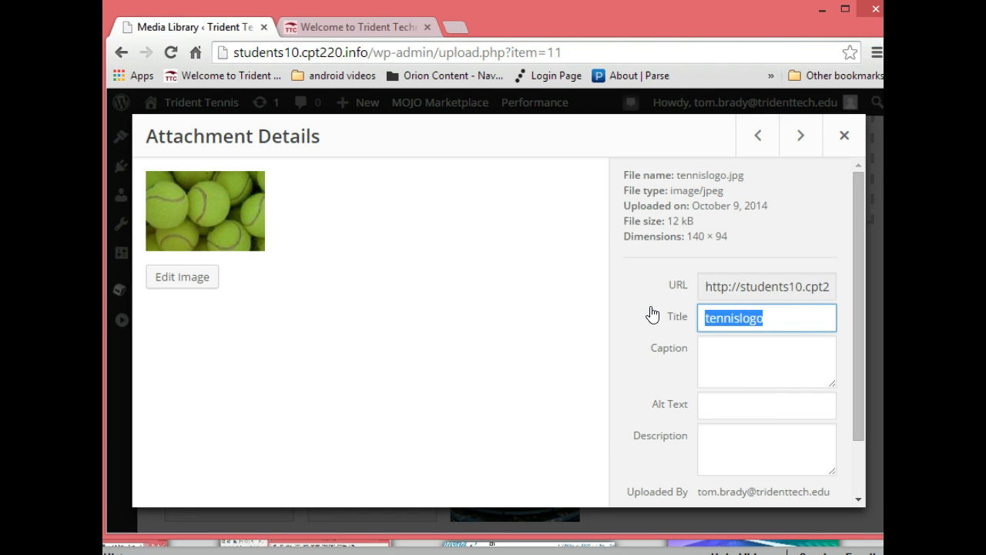
{"action": "type", "text": "Tennis Logo "}
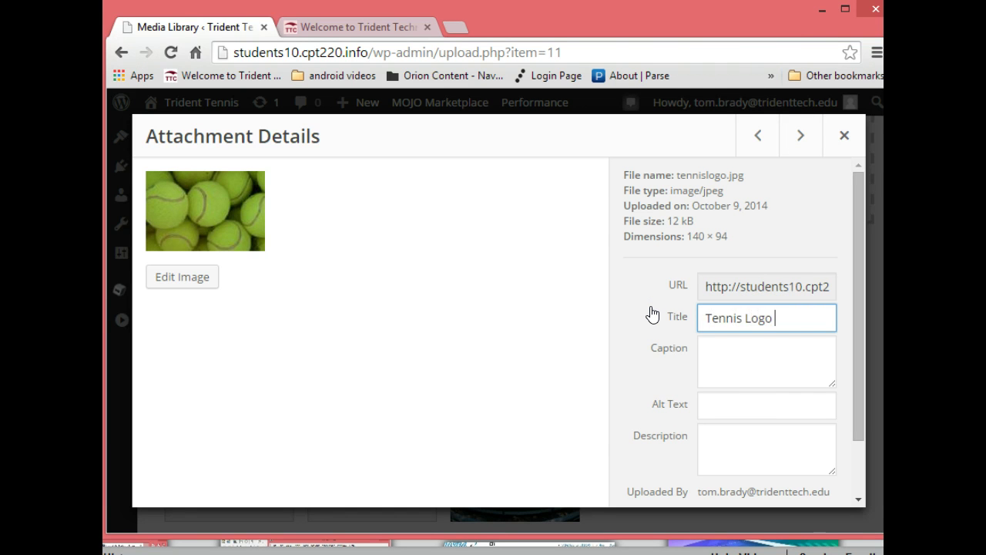
{"action": "type", "text": "1"}
{"action": "left_click", "coordinate": [768, 315]}
{"action": "left_click_drag", "start_coordinate": [769, 314], "coordinate": [683, 318]}
{"action": "key", "text": "ctrl+c"}
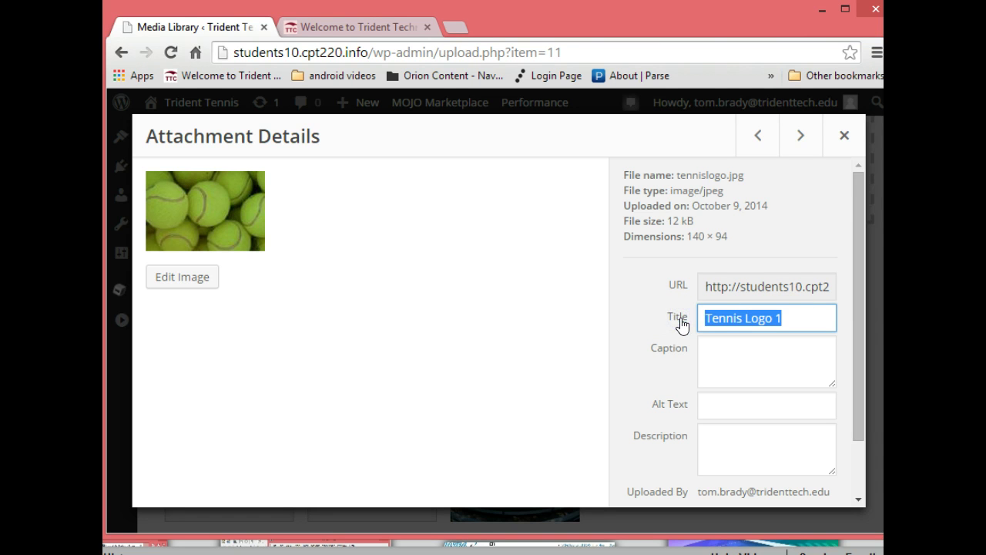
Paste 'Tennis Logo 1' into the caption, alt text and description, then go to the next image
{"action": "left_click", "coordinate": [721, 344]}
{"action": "key", "text": "ctrl+v"}
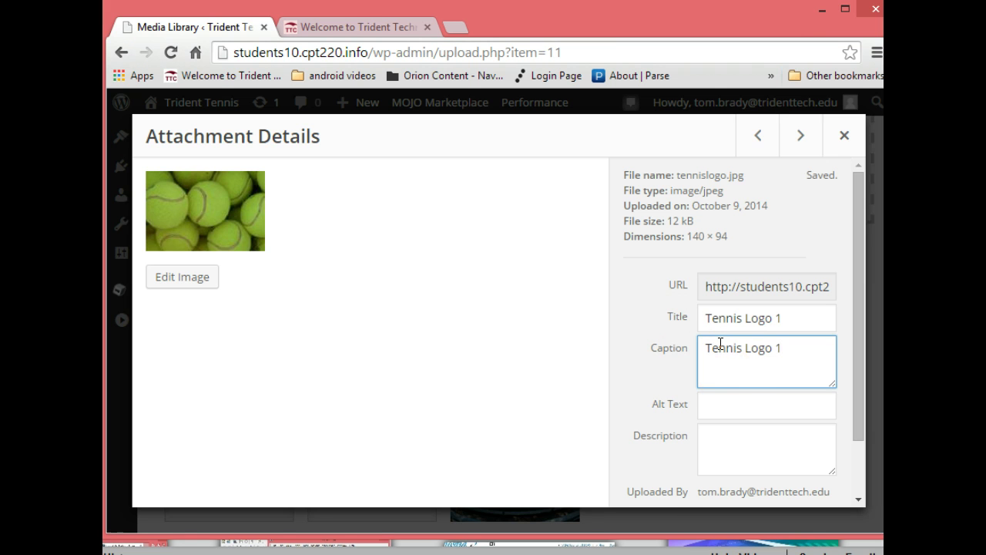
{"action": "left_click", "coordinate": [740, 403]}
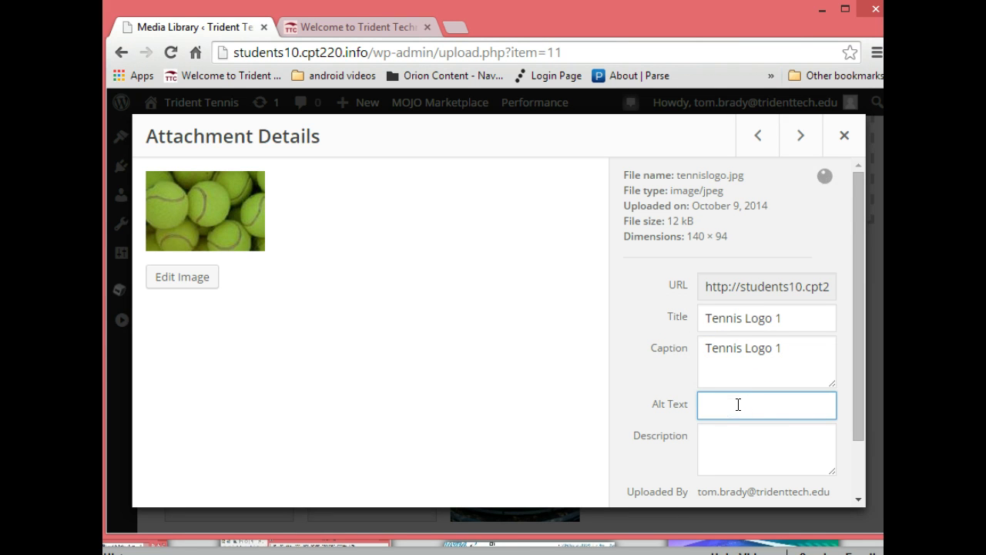
{"action": "key", "text": "ctrl+v"}
{"action": "left_click", "coordinate": [735, 443]}
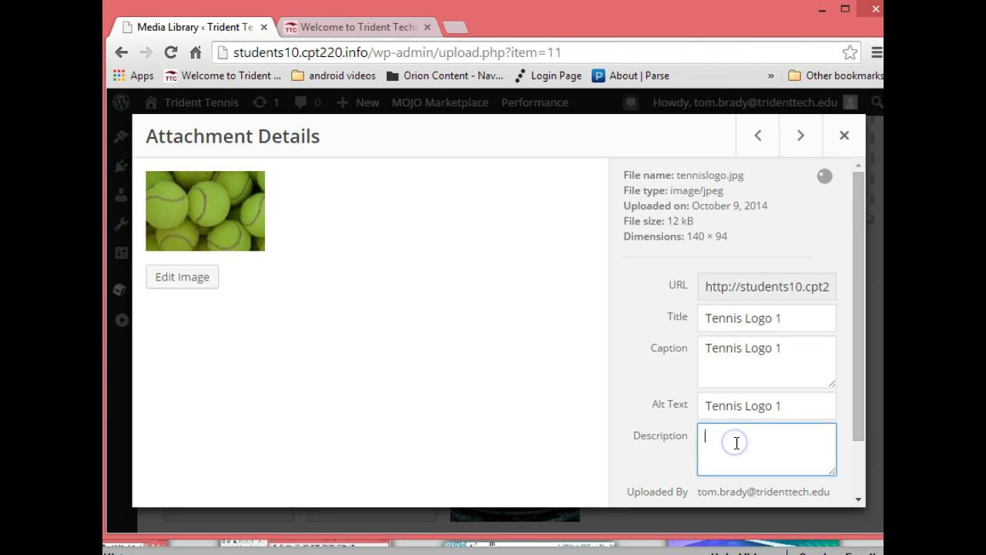
{"action": "key", "text": "ctrl+v"}
{"action": "left_click", "coordinate": [798, 204]}
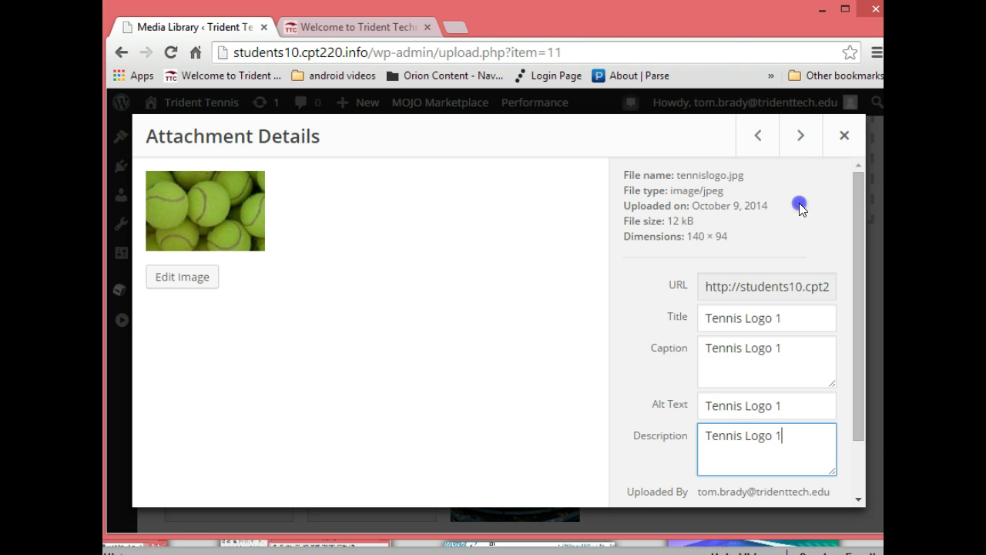
{"action": "left_click", "coordinate": [800, 137]}
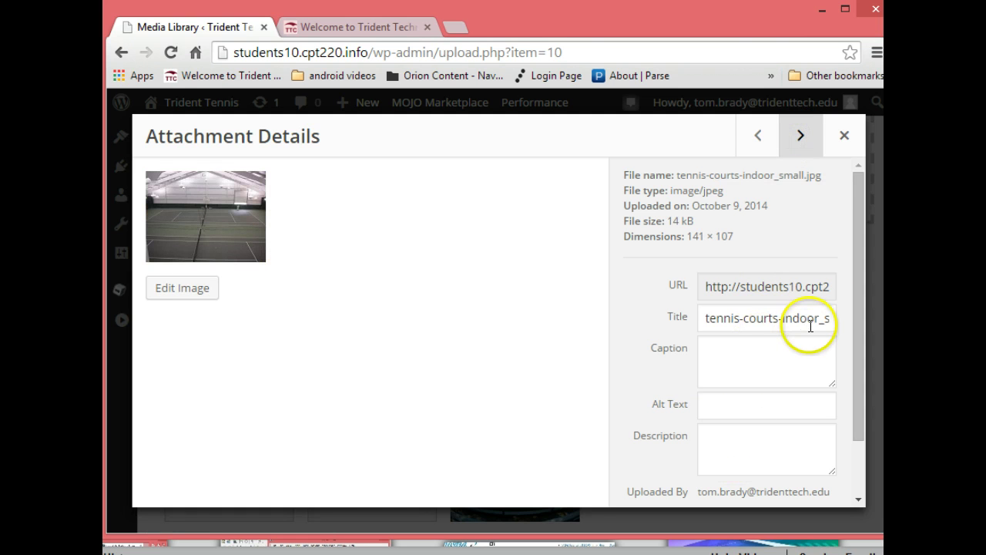
Retitle the small indoor court image 'Indoor Tennis Court Small' and copy the title
{"action": "left_click_drag", "start_coordinate": [709, 319], "coordinate": [861, 332]}
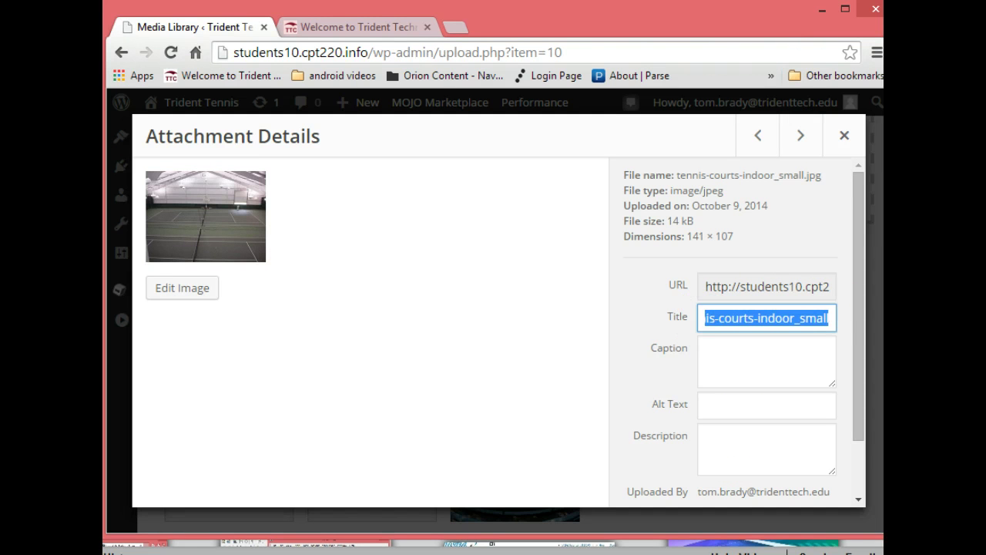
{"action": "type", "text": "in"}
{"action": "key", "text": "BackSpace"}
{"action": "key", "text": "BackSpace"}
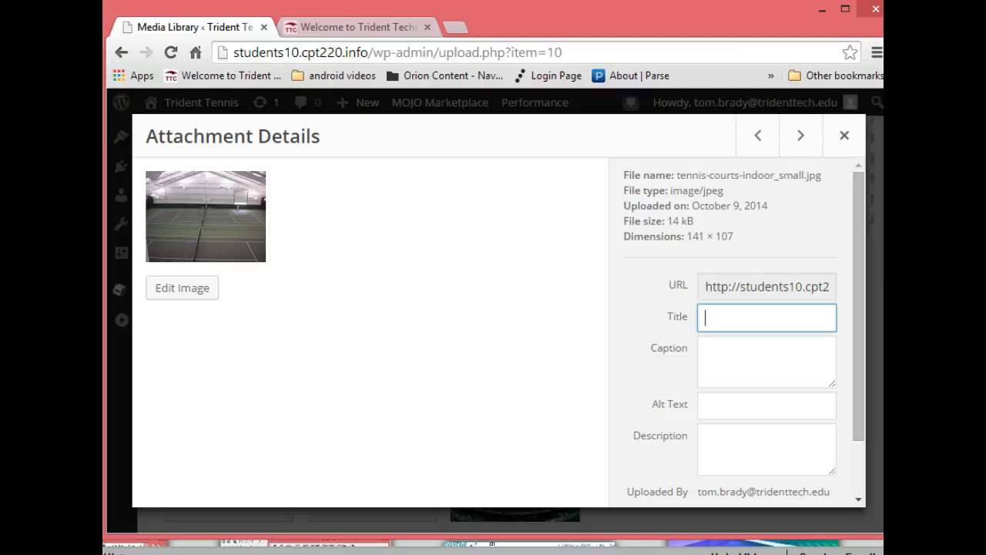
{"action": "type", "text": "Indoor Tennis "}
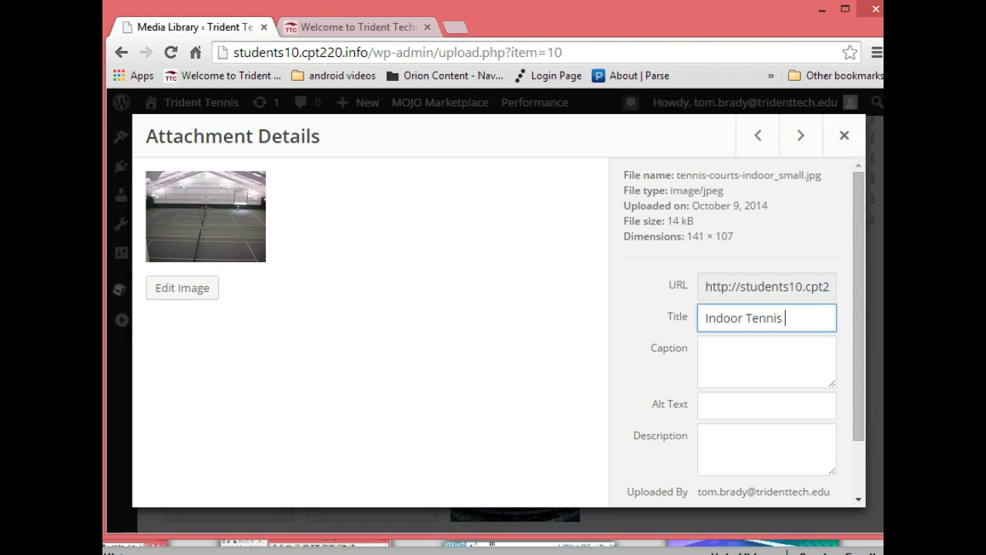
{"action": "type", "text": "Court Small"}
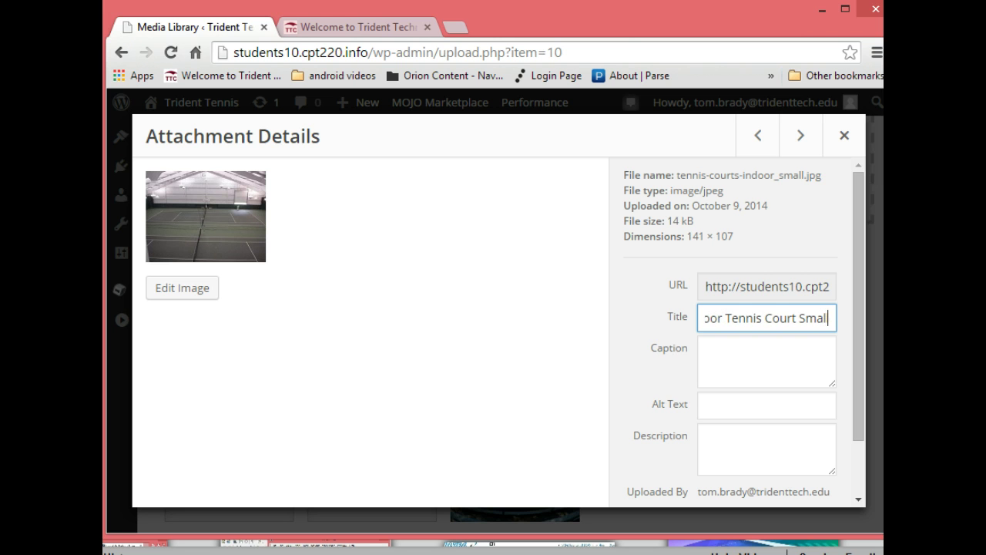
{"action": "left_click", "coordinate": [733, 354]}
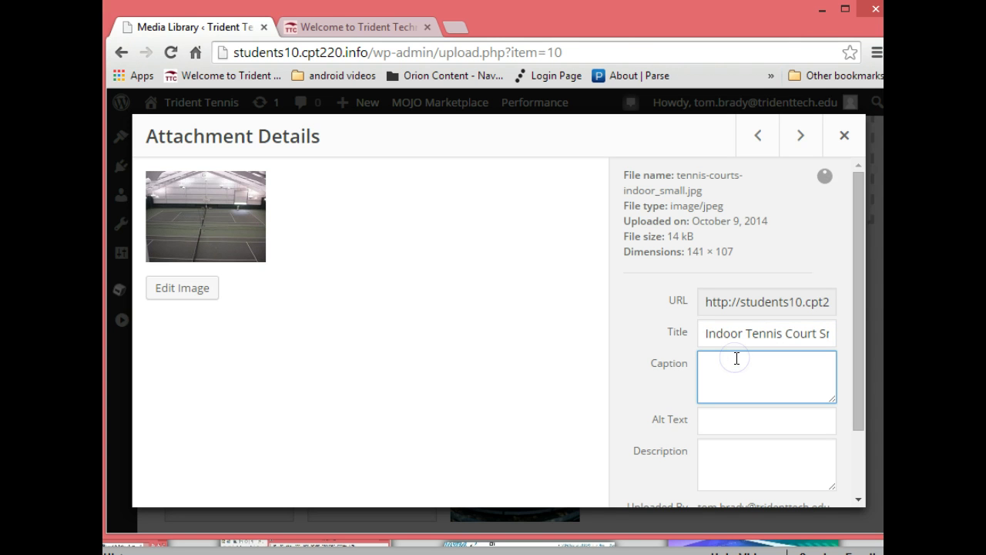
{"action": "triple_click", "coordinate": [707, 334]}
{"action": "key", "text": "ctrl+c"}
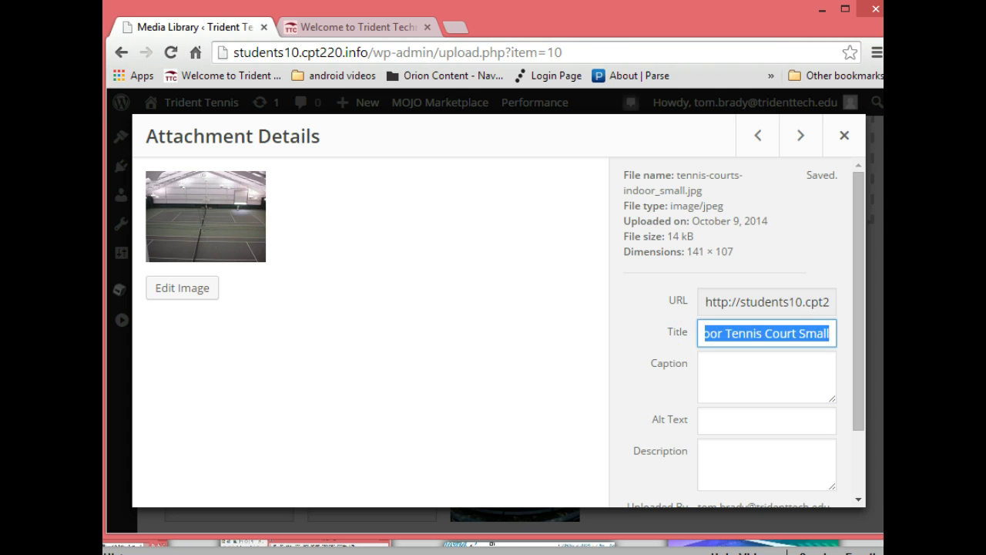
Paste 'Indoor Tennis Court Small' into the caption, alt text and description, then go to the next image
{"action": "left_click", "coordinate": [712, 374]}
{"action": "key", "text": "ctrl+v"}
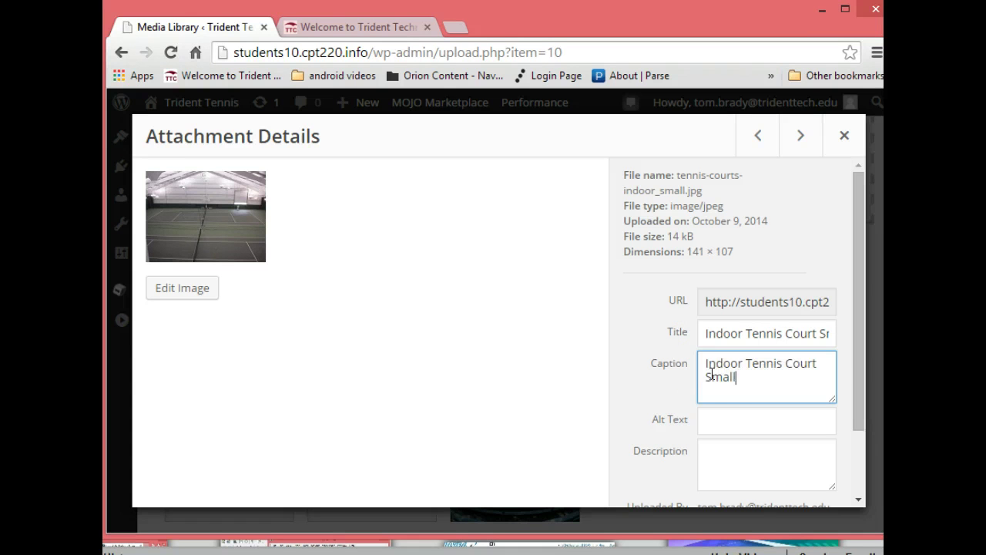
{"action": "left_click", "coordinate": [715, 412]}
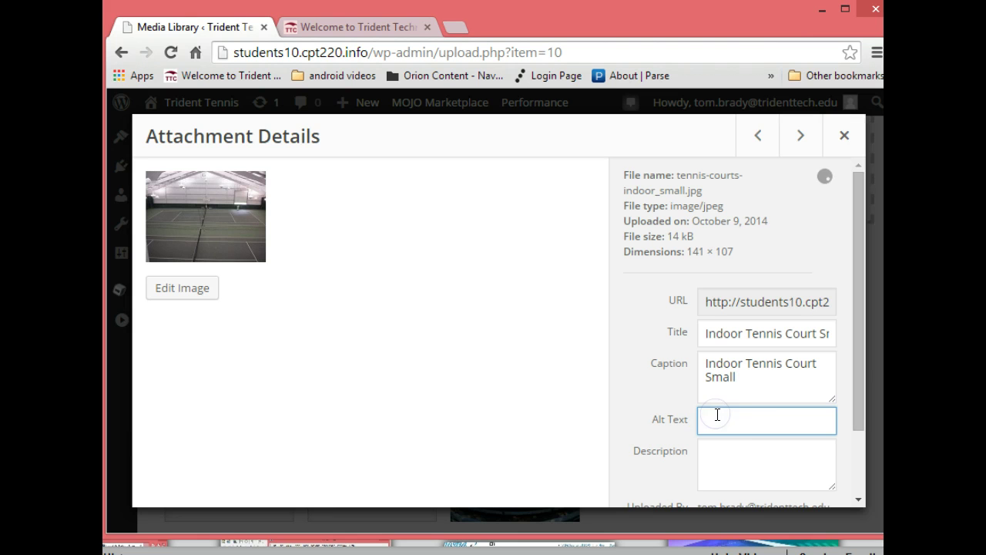
{"action": "key", "text": "ctrl+v"}
{"action": "left_click", "coordinate": [720, 462]}
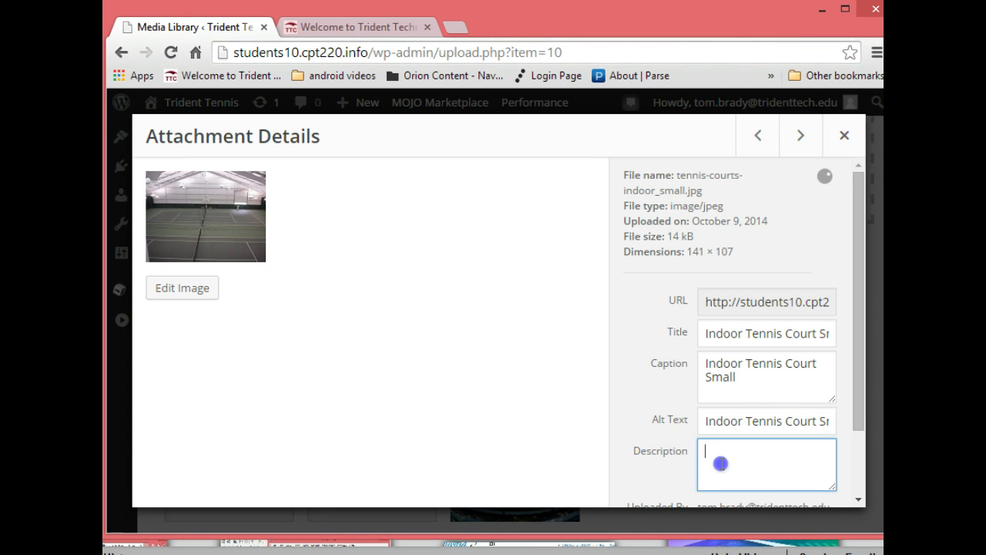
{"action": "key", "text": "ctrl+v"}
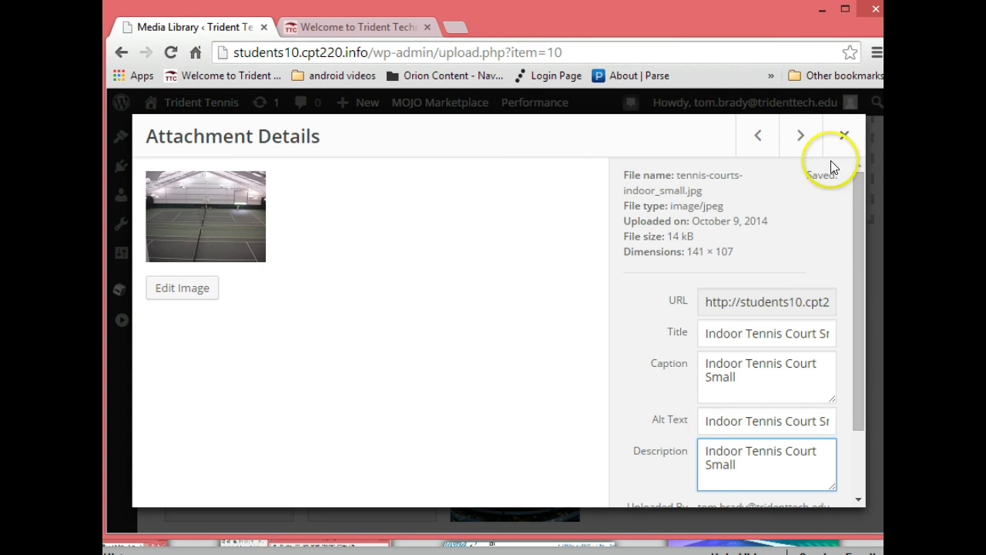
{"action": "left_click", "coordinate": [780, 244]}
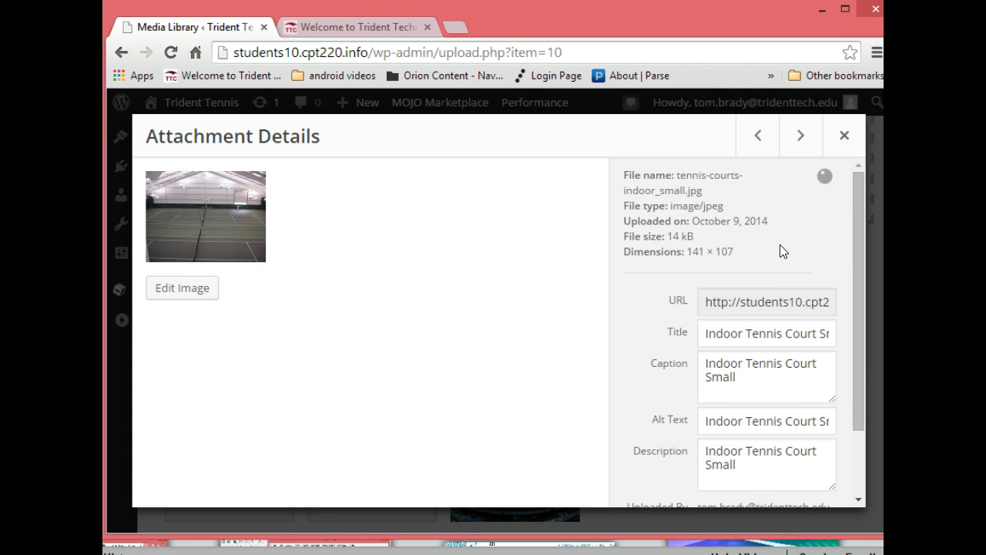
{"action": "left_click", "coordinate": [800, 135]}
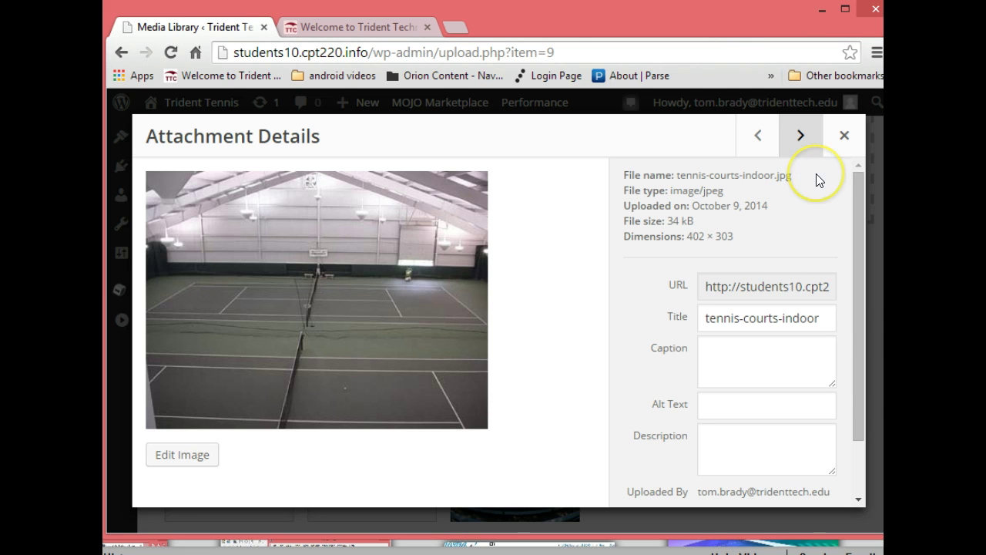
Paste the copied name into the caption and set the title to 'Indoor Tennis Court'
{"action": "left_click", "coordinate": [729, 358]}
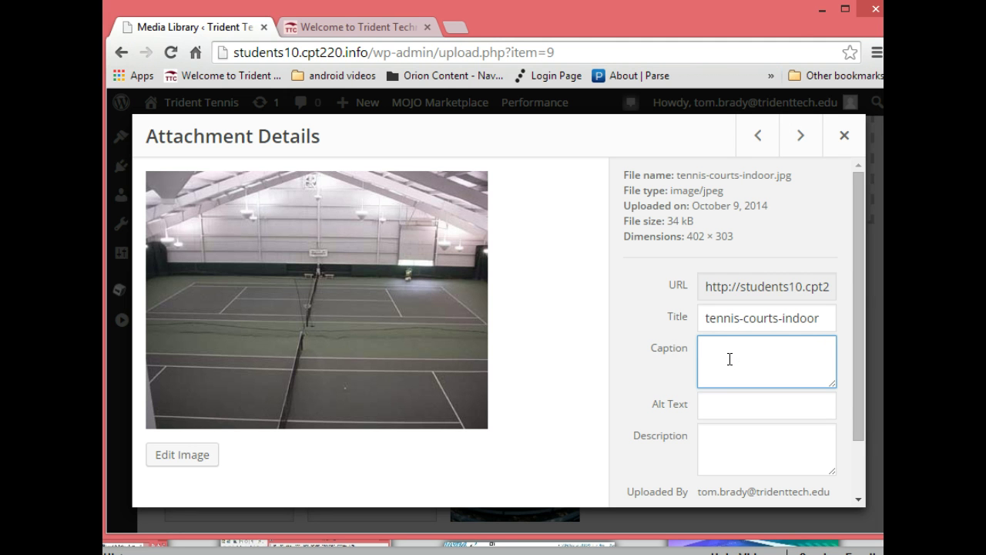
{"action": "key", "text": "ctrl+v"}
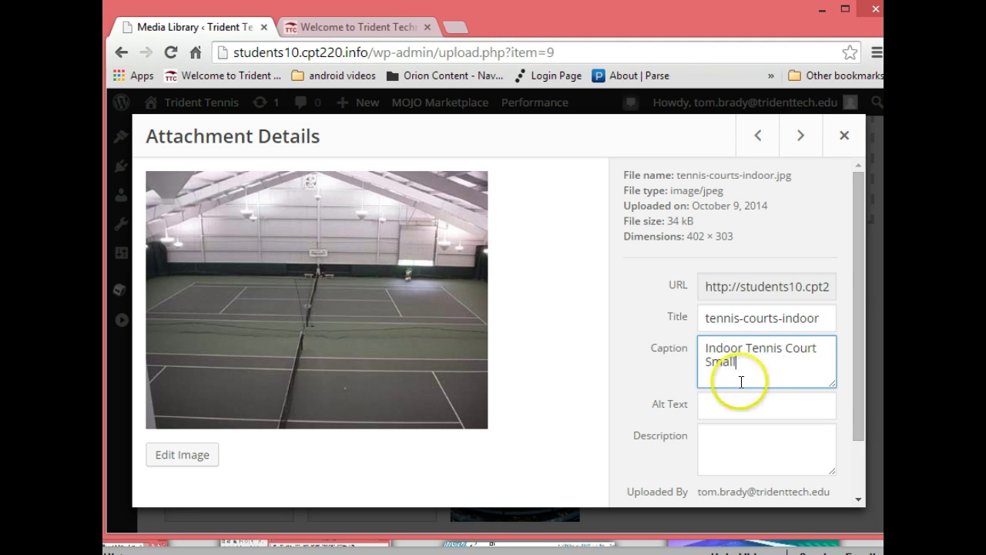
{"action": "key", "text": "ctrl+a"}
{"action": "left_click", "coordinate": [821, 324]}
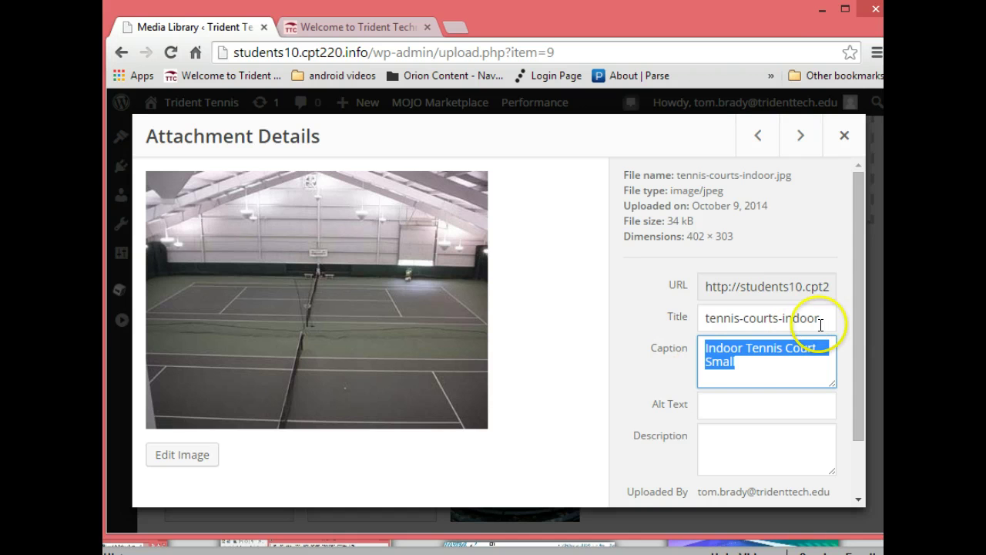
{"action": "left_click_drag", "start_coordinate": [821, 319], "coordinate": [684, 329]}
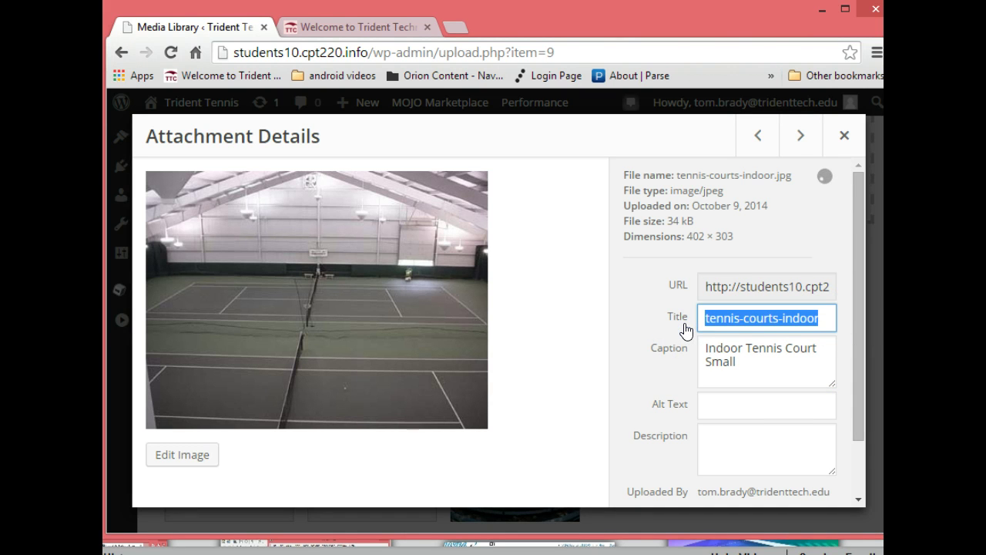
{"action": "left_click_drag", "start_coordinate": [694, 325], "coordinate": [835, 314]}
{"action": "left_click", "coordinate": [847, 307]}
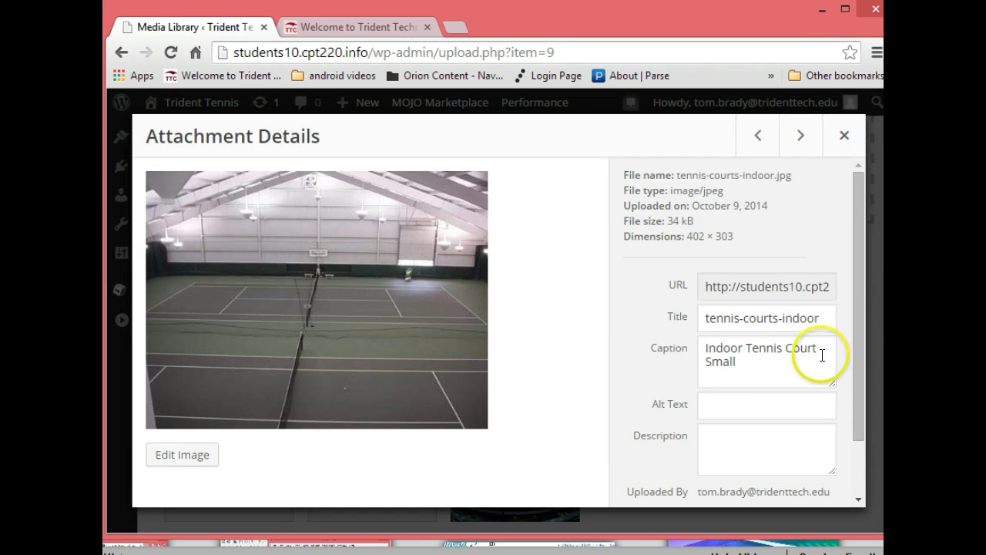
{"action": "left_click_drag", "start_coordinate": [816, 347], "coordinate": [671, 355]}
{"action": "key", "text": "ctrl+c"}
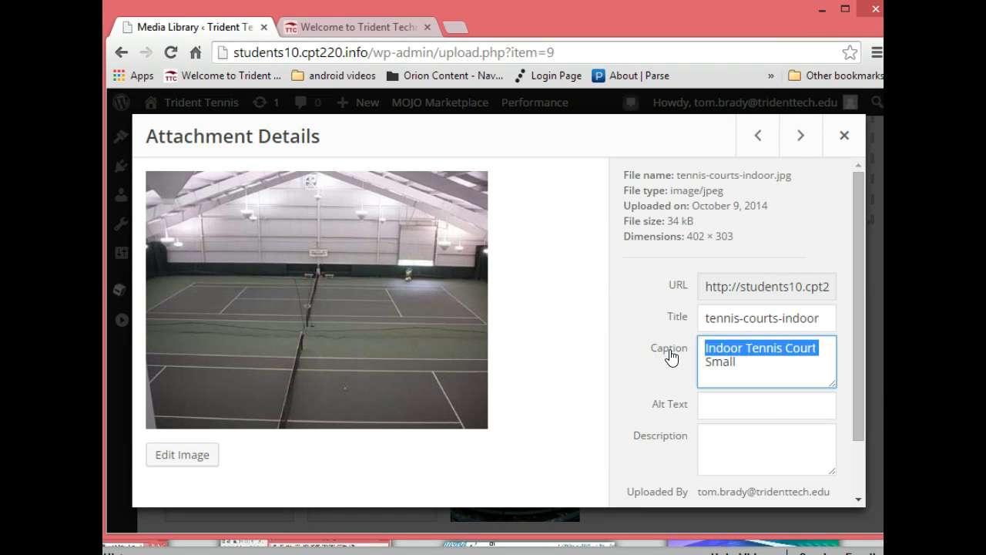
{"action": "left_click_drag", "start_coordinate": [698, 318], "coordinate": [820, 318]}
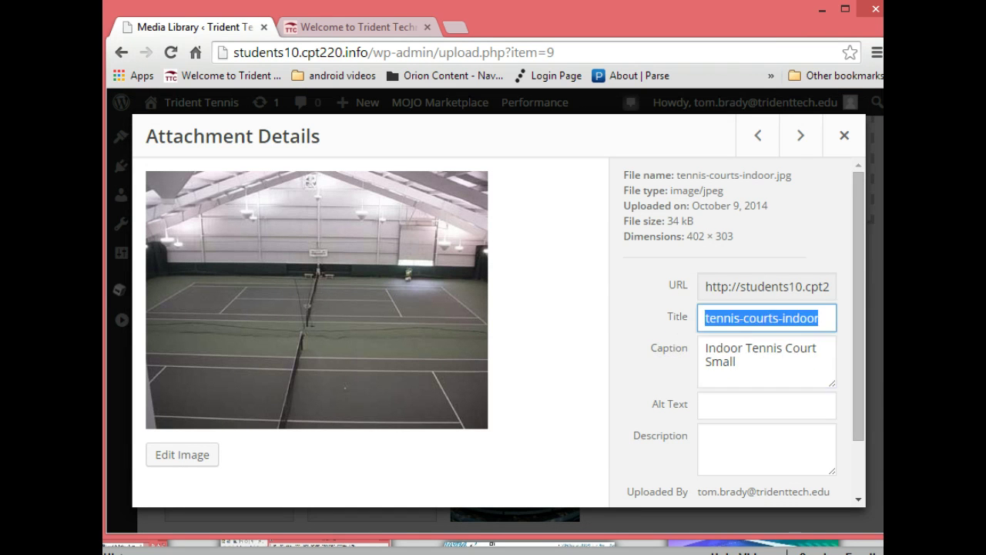
{"action": "key", "text": "ctrl+v"}
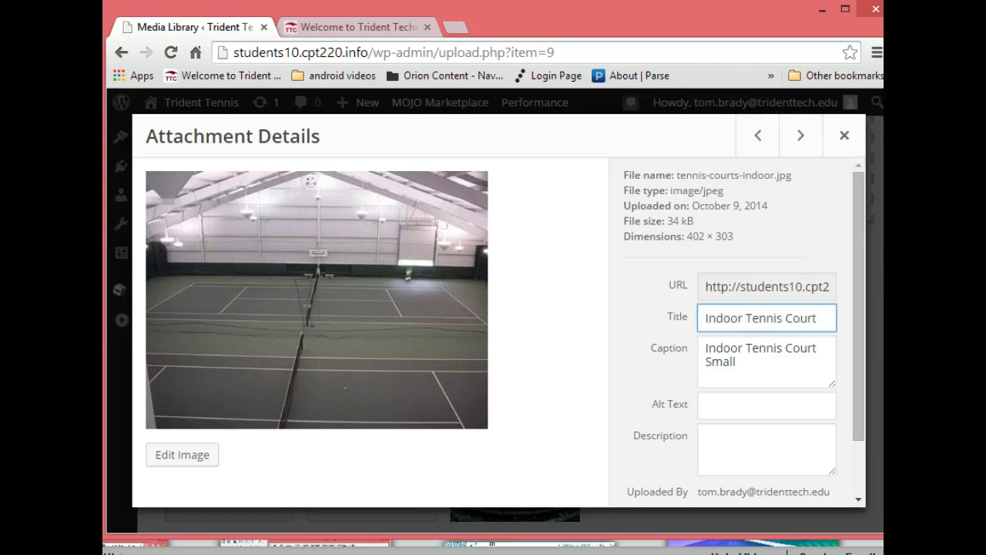
Trim 'Small' from the caption and paste 'Indoor Tennis Court' into the alt text and description
{"action": "left_click_drag", "start_coordinate": [741, 361], "coordinate": [677, 374]}
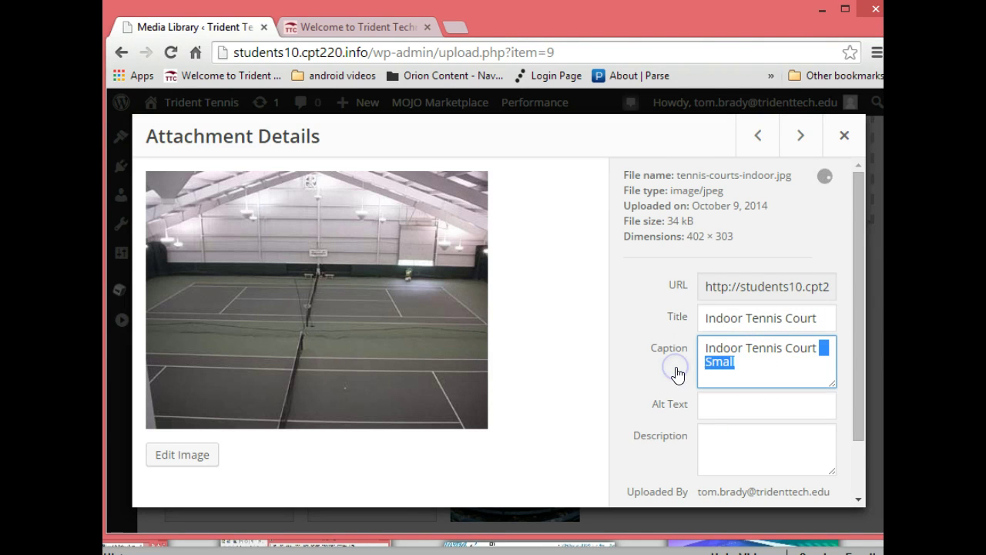
{"action": "key", "text": "BackSpace"}
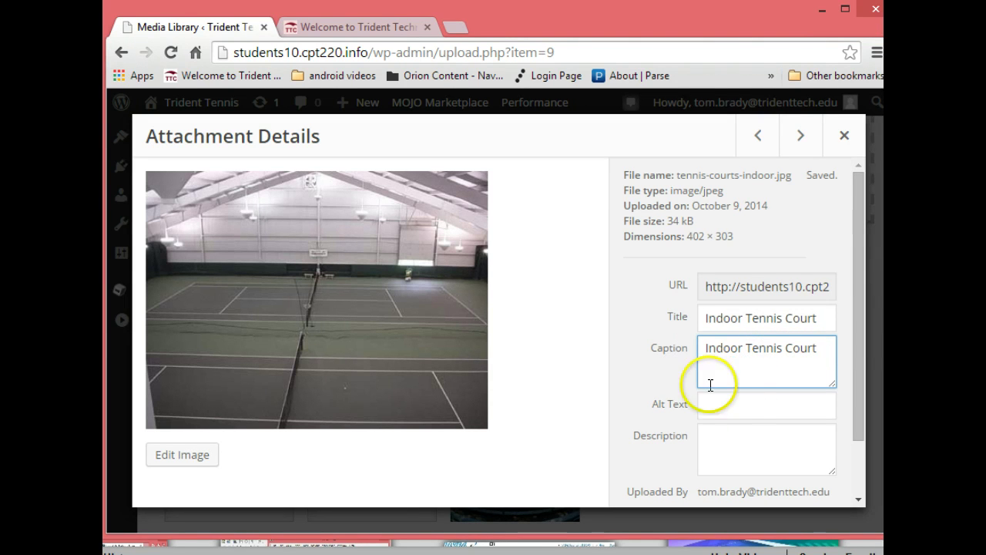
{"action": "left_click", "coordinate": [745, 406]}
{"action": "key", "text": "ctrl+v"}
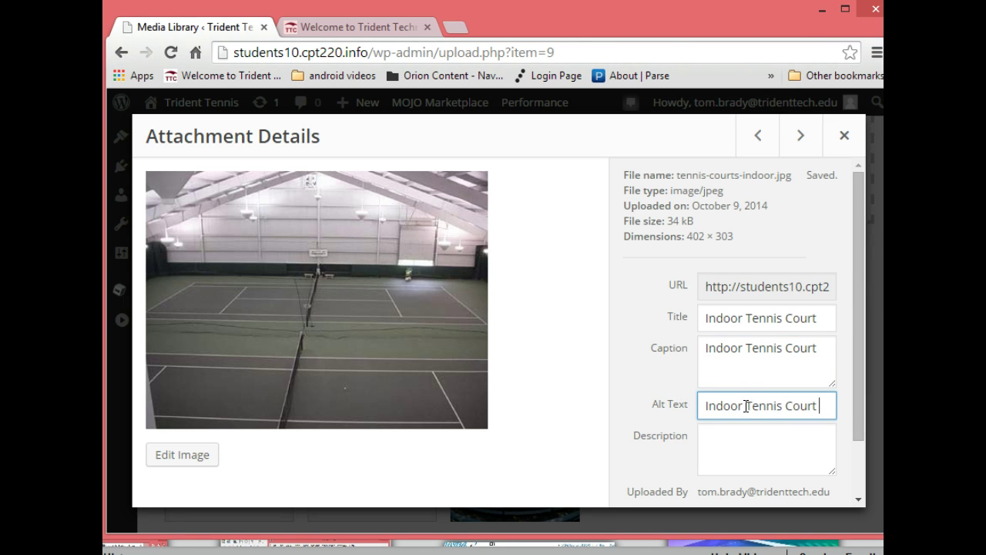
{"action": "left_click", "coordinate": [718, 432]}
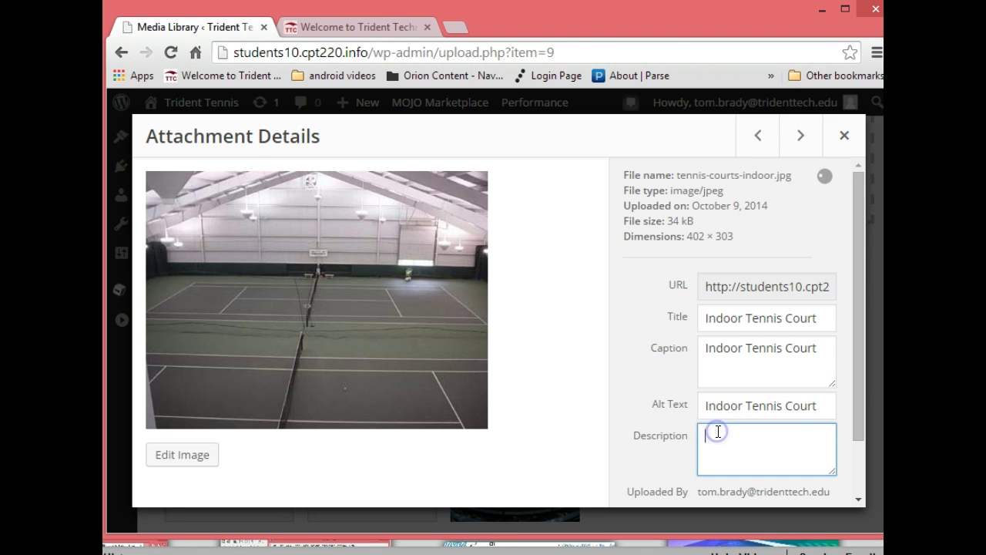
{"action": "key", "text": "ctrl+v"}
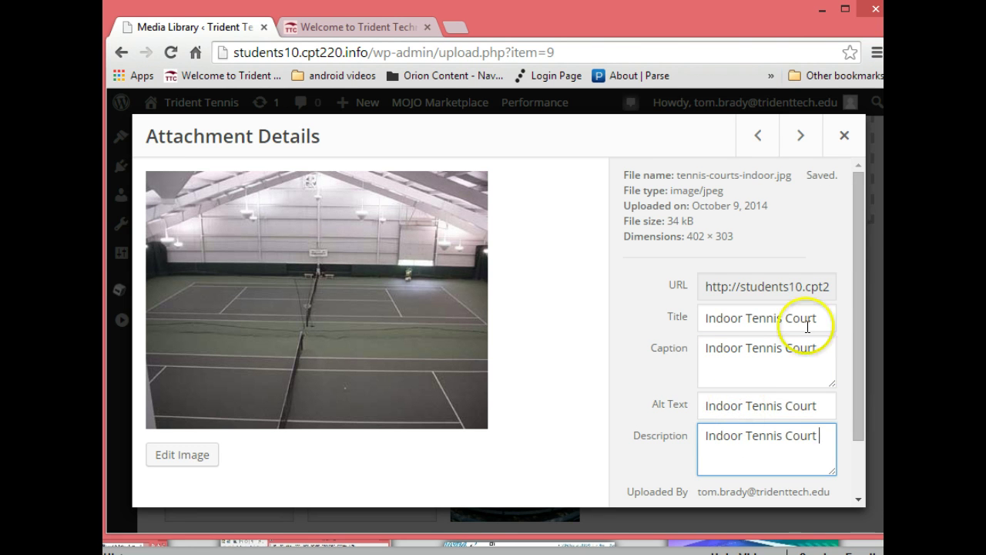
{"action": "left_click", "coordinate": [798, 221]}
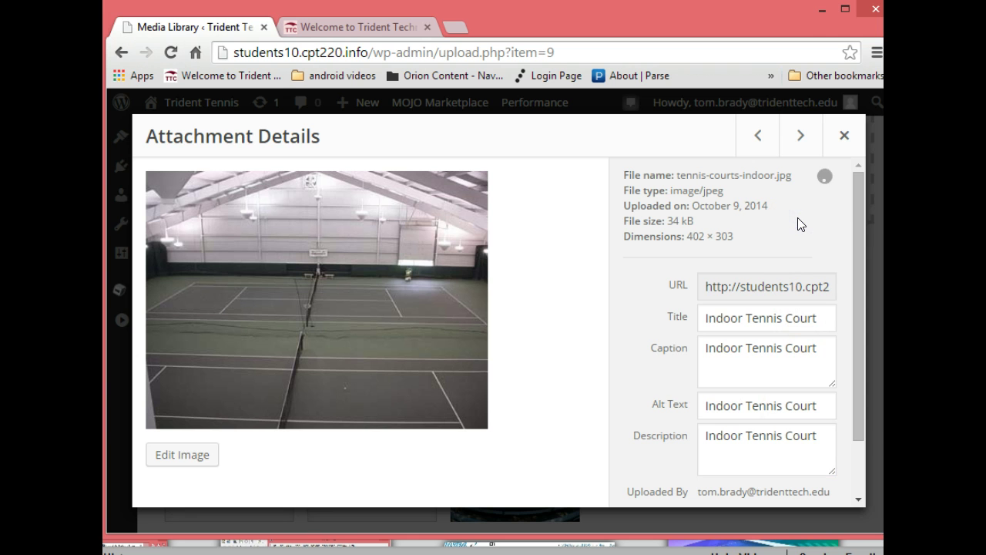
{"action": "left_click", "coordinate": [805, 137]}
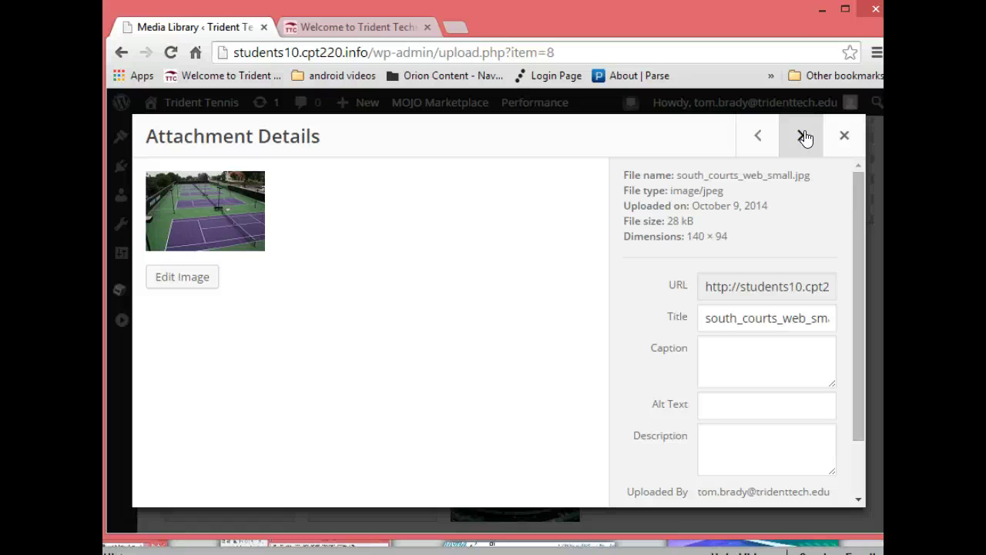
{"action": "left_click", "coordinate": [761, 319]}
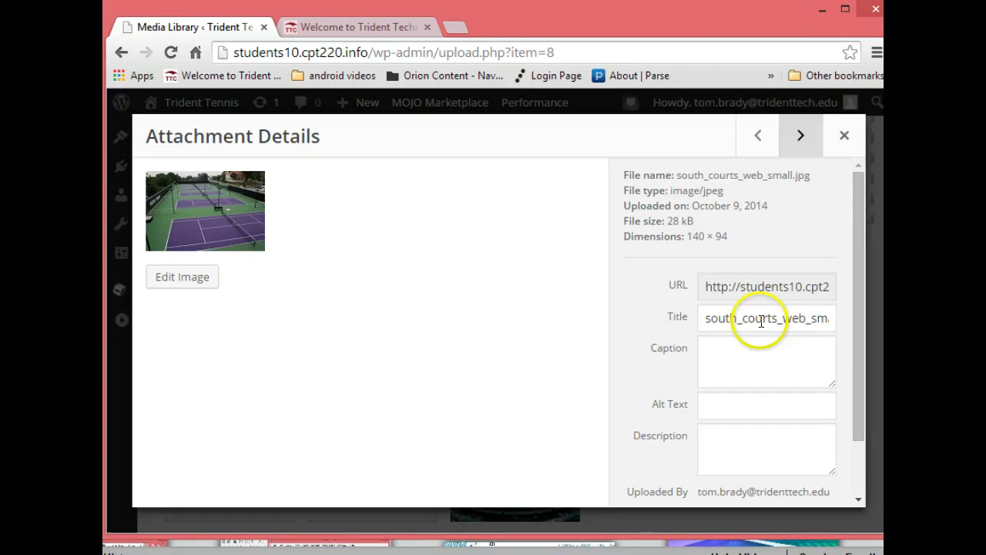